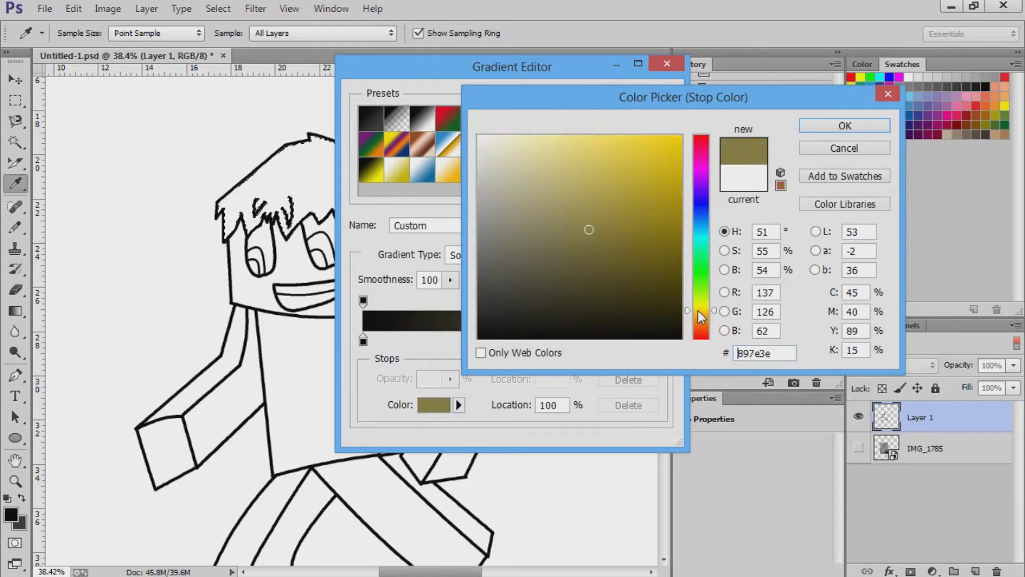
Step: Set the gradient to run from bright yellow at the start stop to golden yellow at the end stop
{"action": "left_click", "coordinate": [635, 168]}
{"action": "left_click", "coordinate": [845, 126]}
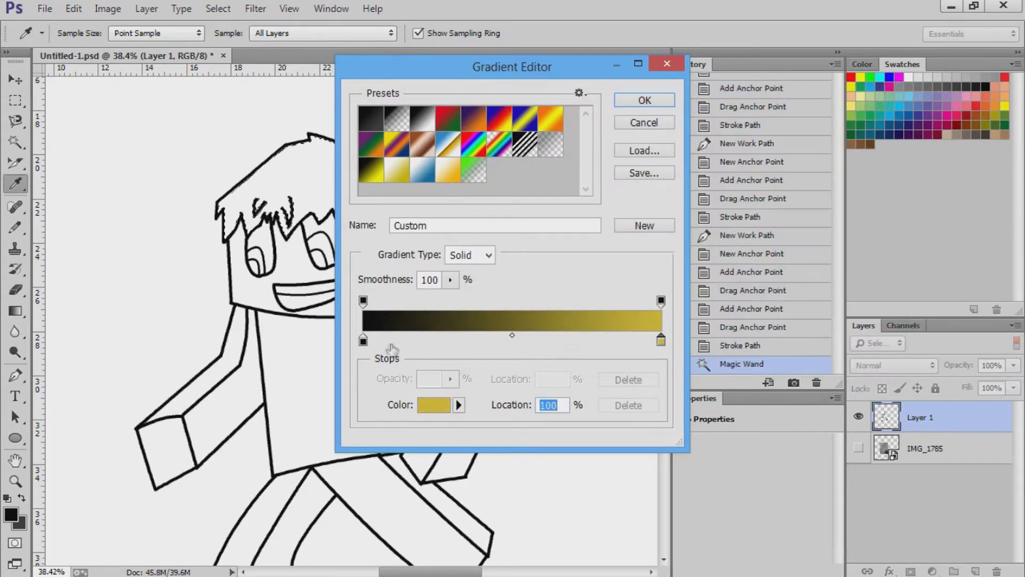
{"action": "double_click", "coordinate": [363, 340]}
{"action": "left_click_drag", "start_coordinate": [699, 262], "coordinate": [699, 306]}
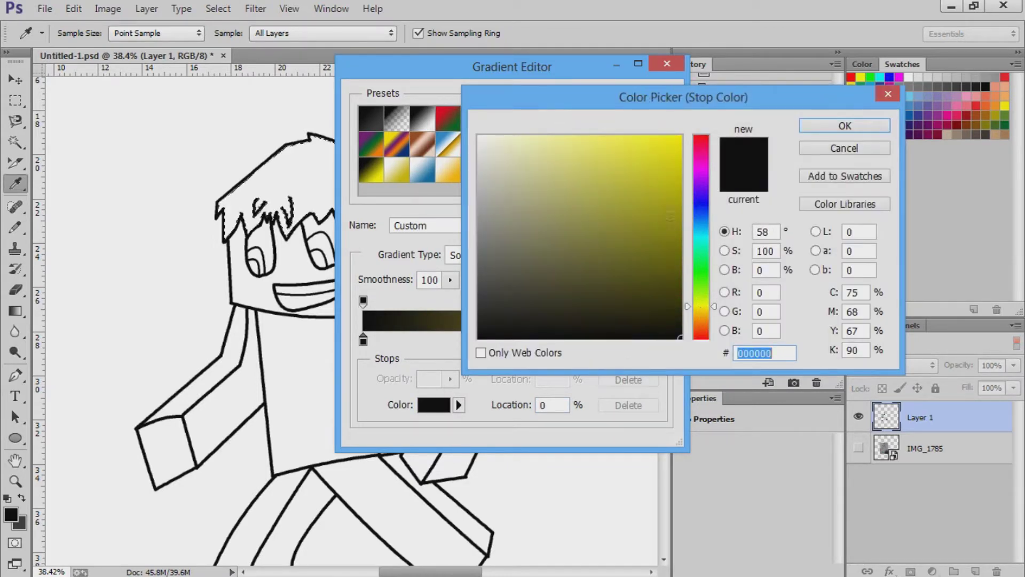
{"action": "left_click", "coordinate": [681, 136]}
{"action": "left_click", "coordinate": [845, 126]}
{"action": "left_click", "coordinate": [648, 98]}
Step: Fill the selected hair vertically with the yellow gradient, brighter at the crown and golden at the fringe, reverting the stray guide
{"action": "left_click_drag", "start_coordinate": [331, 234], "coordinate": [331, 139]}
{"action": "left_click_drag", "start_coordinate": [334, 235], "coordinate": [334, 122]}
{"action": "left_click_drag", "start_coordinate": [335, 69], "coordinate": [336, 224]}
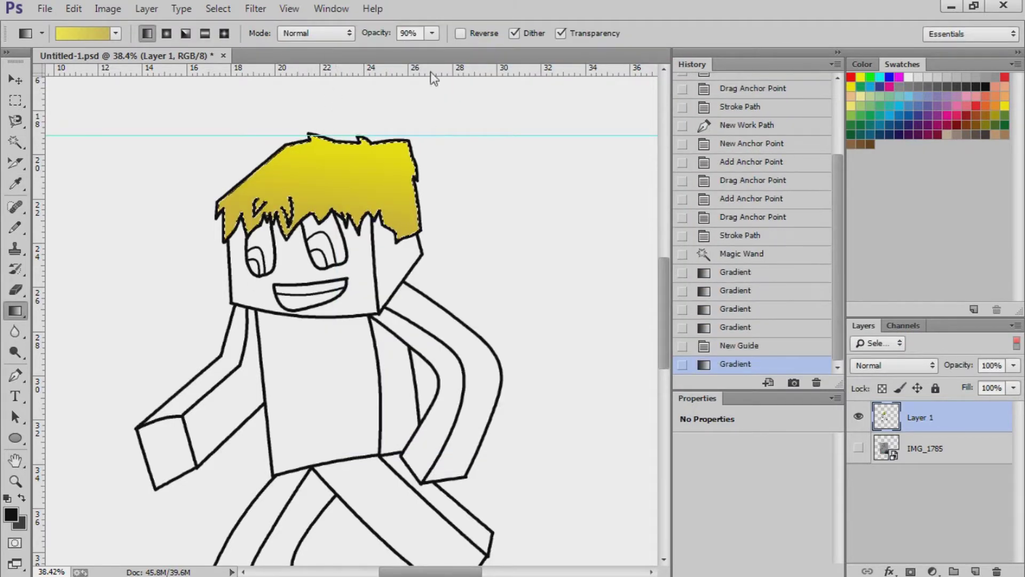
{"action": "scroll", "coordinate": [479, 137], "scroll_direction": "down", "scroll_amount": 1}
{"action": "left_click", "coordinate": [758, 347]}
{"action": "left_click", "coordinate": [735, 326]}
{"action": "left_click_drag", "start_coordinate": [320, 229], "coordinate": [321, 133]}
{"action": "left_click_drag", "start_coordinate": [321, 229], "coordinate": [315, 203]}
{"action": "left_click_drag", "start_coordinate": [310, 101], "coordinate": [298, 174]}
Step: Select the front of the face and fill it from top to bottom with a salmon-to-light-peach skin gradient
{"action": "key", "text": "w"}
{"action": "left_click", "coordinate": [299, 235]}
{"action": "left_click", "coordinate": [14, 311]}
{"action": "left_click", "coordinate": [80, 33]}
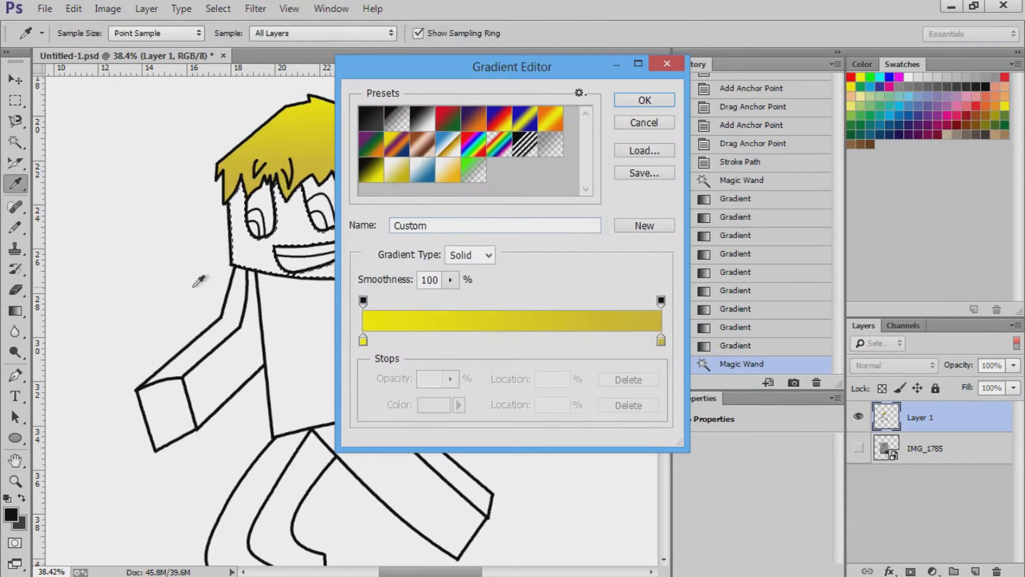
{"action": "left_click", "coordinate": [363, 340]}
{"action": "left_click", "coordinate": [1008, 84]}
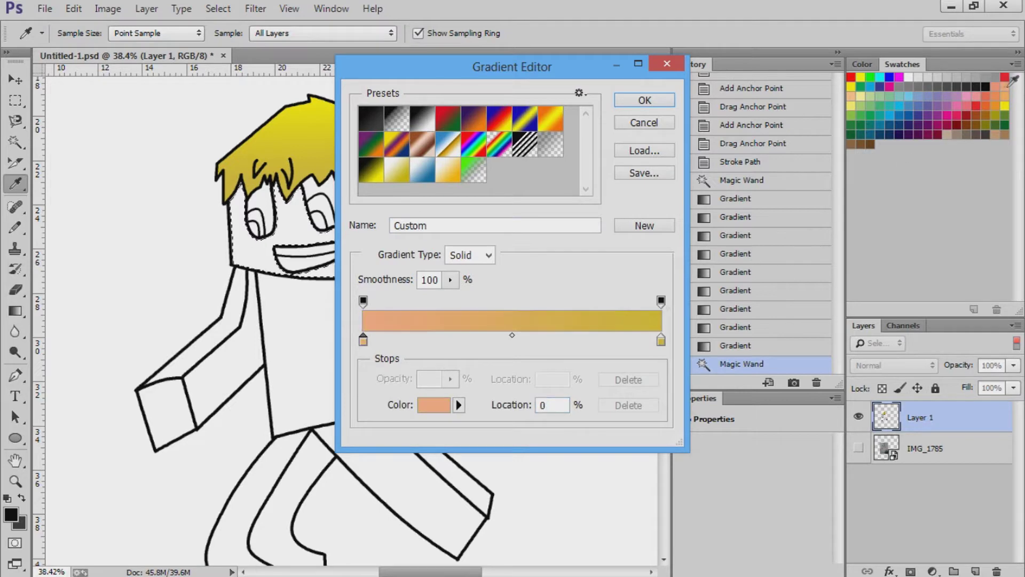
{"action": "left_click", "coordinate": [853, 97]}
{"action": "left_click", "coordinate": [644, 99]}
{"action": "mouse_move", "coordinate": [328, 182]}
{"action": "left_mouse_down"}
{"action": "mouse_move", "coordinate": [320, 275]}
{"action": "mouse_move", "coordinate": [341, 272]}
{"action": "left_mouse_up"}
Step: Select the side of the head and fill it vertically with the skin gradient
{"action": "key", "text": "w"}
{"action": "left_click", "coordinate": [395, 227]}
{"action": "left_click", "coordinate": [21, 311]}
{"action": "left_click_drag", "start_coordinate": [398, 193], "coordinate": [395, 266]}
{"action": "left_click_drag", "start_coordinate": [398, 195], "coordinate": [397, 266]}
{"action": "left_click_drag", "start_coordinate": [401, 197], "coordinate": [398, 267]}
{"action": "left_click_drag", "start_coordinate": [395, 198], "coordinate": [390, 262]}
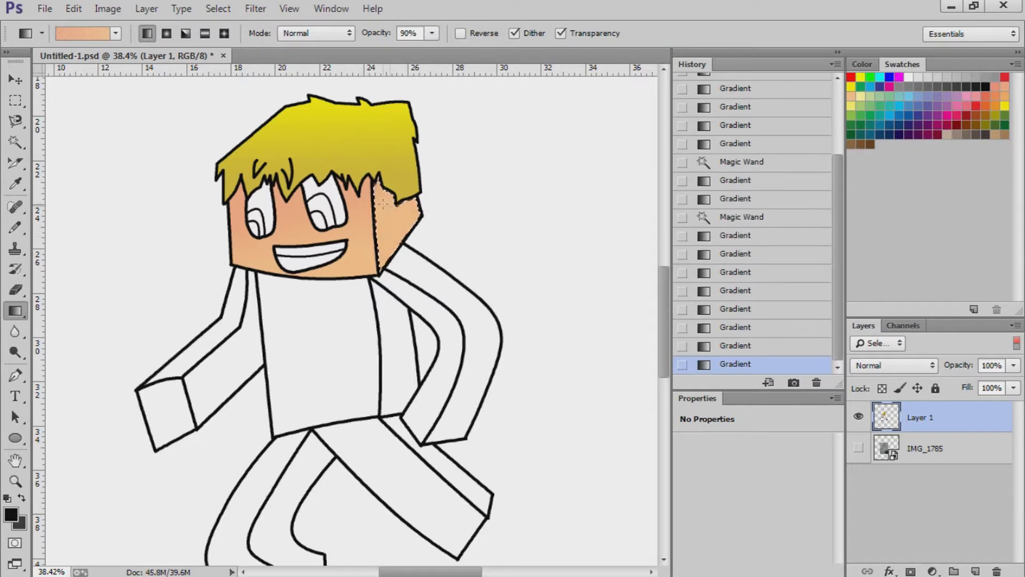
{"action": "left_click", "coordinate": [16, 144]}
{"action": "left_click", "coordinate": [297, 320]}
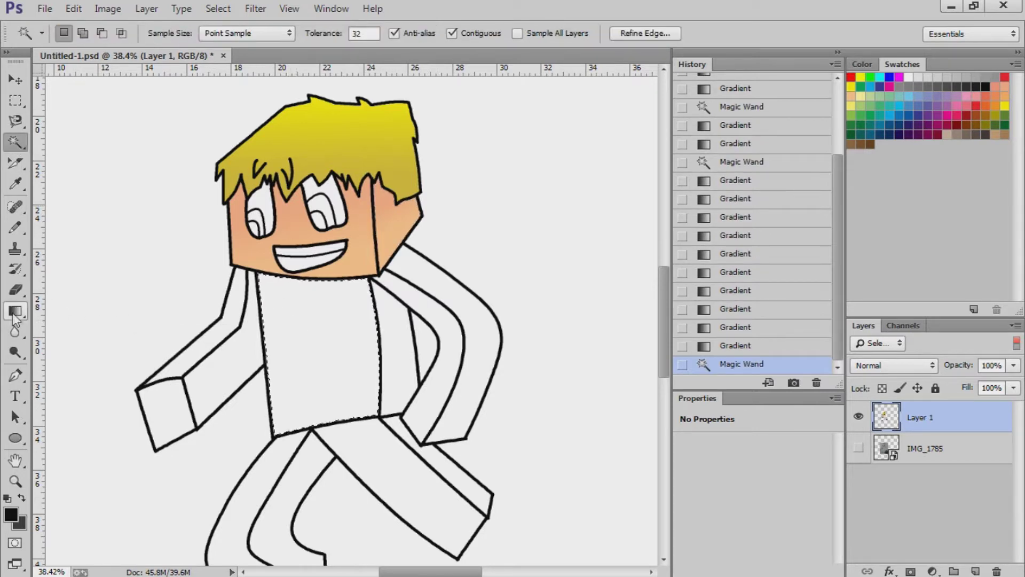
{"action": "left_click", "coordinate": [263, 202]}
Step: Select the white of the character's left-hand eye and fill it with white using the Paint Bucket
{"action": "right_click", "coordinate": [16, 311]}
{"action": "left_click", "coordinate": [101, 326]}
{"action": "key", "text": "w"}
{"action": "right_click", "coordinate": [114, 327]}
{"action": "left_click", "coordinate": [25, 310]}
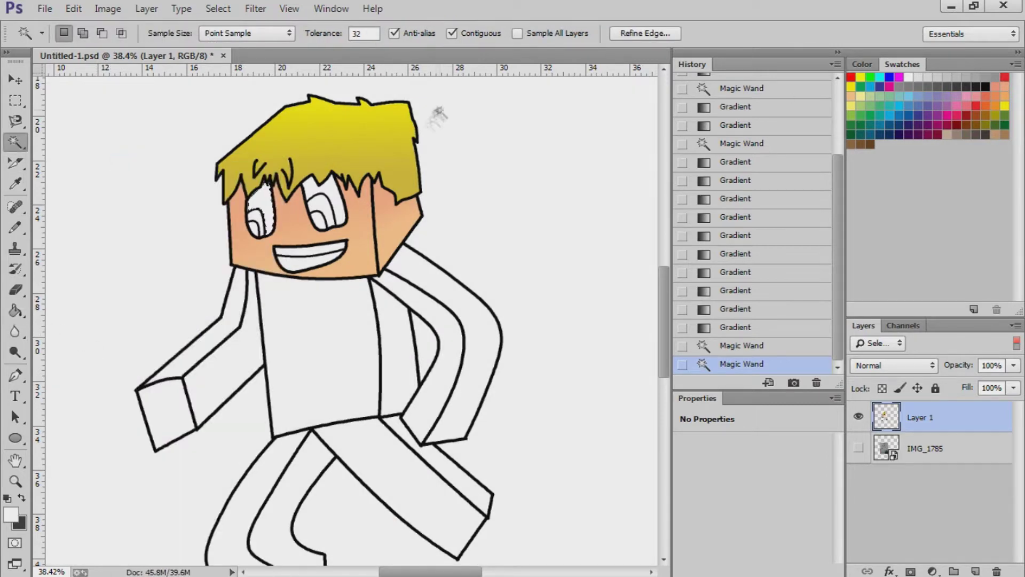
{"action": "key", "text": "ctrl+d"}
{"action": "left_click", "coordinate": [261, 206]}
{"action": "key", "text": "g"}
{"action": "left_click", "coordinate": [261, 205]}
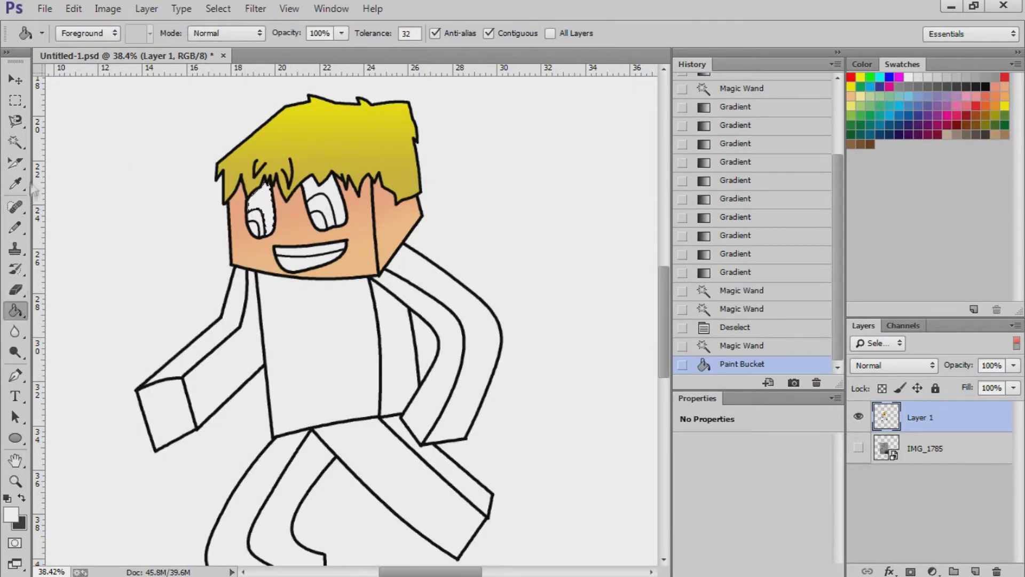
Step: Select the white of the right-hand eye and fill it with the white foreground colour
{"action": "key", "text": "w"}
{"action": "left_click", "coordinate": [339, 207]}
{"action": "key", "text": "g"}
{"action": "left_click", "coordinate": [345, 209]}
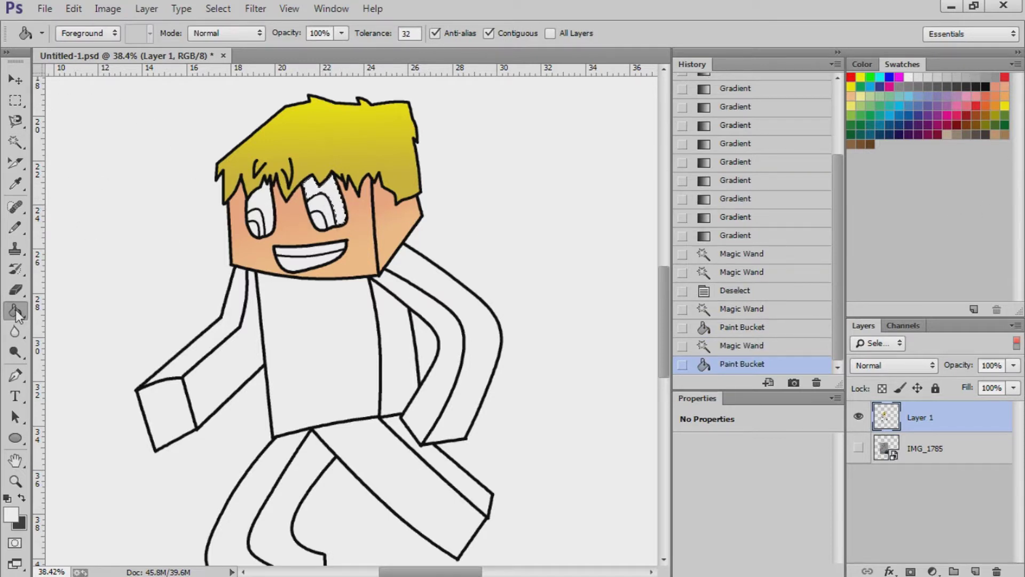
Step: Set the gradient to run from black to dark grey and try it on the selected right-hand eye white
{"action": "left_click_drag", "start_coordinate": [16, 315], "coordinate": [59, 309]}
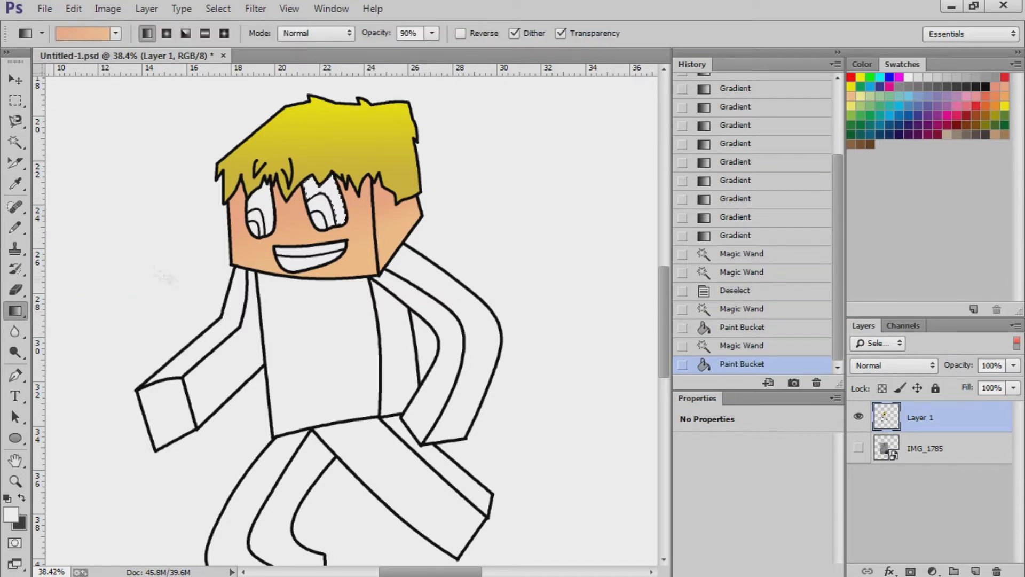
{"action": "left_click", "coordinate": [81, 31]}
{"action": "left_click", "coordinate": [422, 118]}
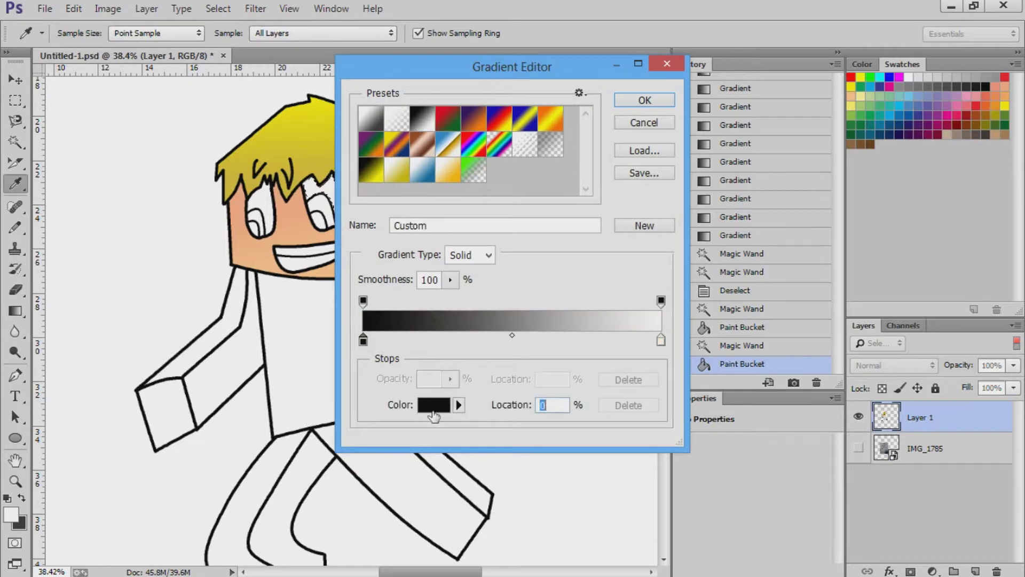
{"action": "left_click", "coordinate": [433, 408]}
{"action": "key", "text": "Return"}
{"action": "left_click", "coordinate": [663, 340]}
{"action": "left_click", "coordinate": [433, 405]}
{"action": "left_click", "coordinate": [474, 270]}
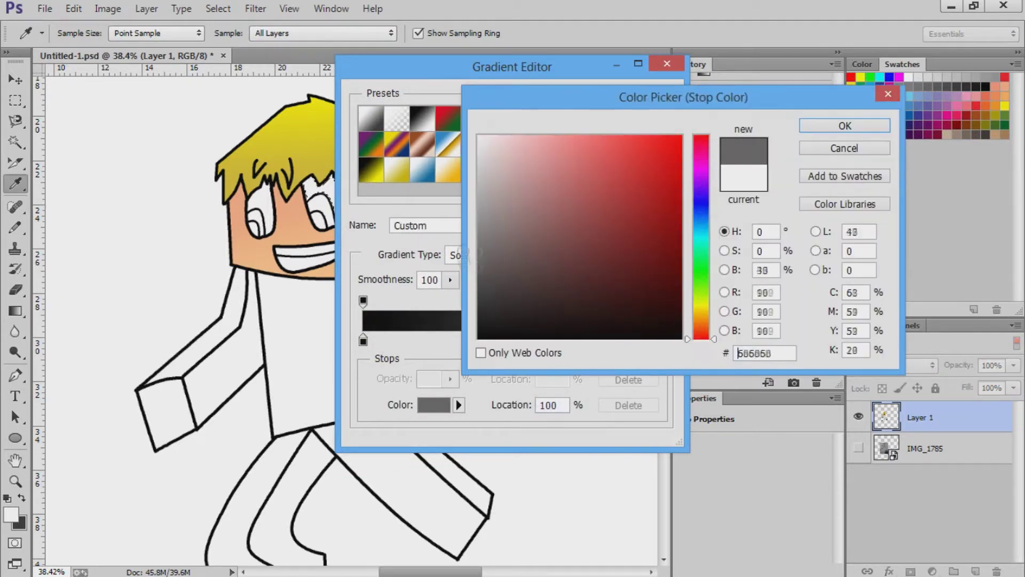
{"action": "left_click", "coordinate": [844, 126]}
{"action": "key", "text": "Return"}
{"action": "left_click_drag", "start_coordinate": [326, 177], "coordinate": [326, 224]}
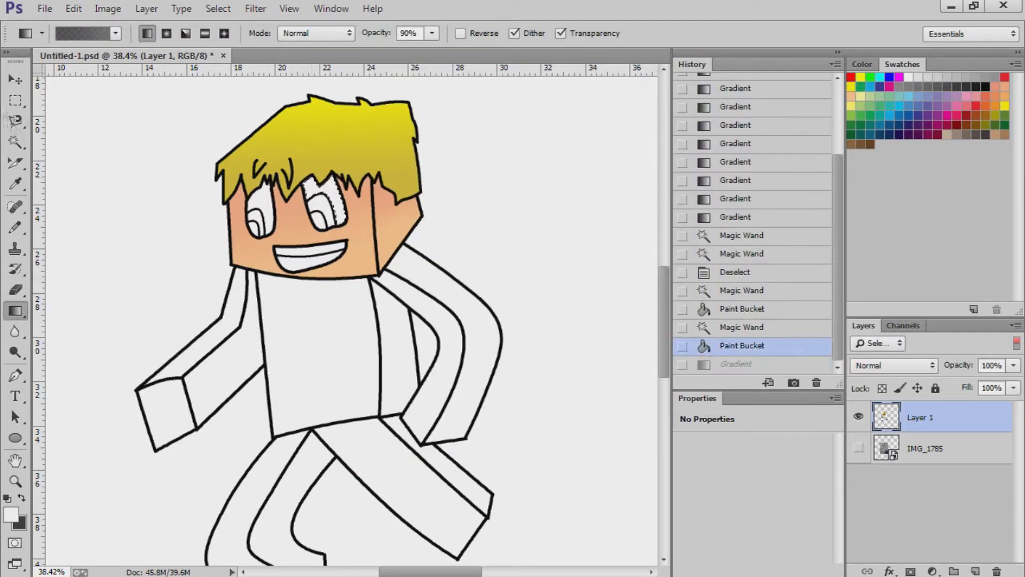
Step: Select the iris of the right-hand eye and fill it vertically with the dark grey gradient
{"action": "key", "text": "w"}
{"action": "left_click", "coordinate": [325, 203]}
{"action": "key", "text": "g"}
{"action": "left_click_drag", "start_coordinate": [326, 176], "coordinate": [325, 224]}
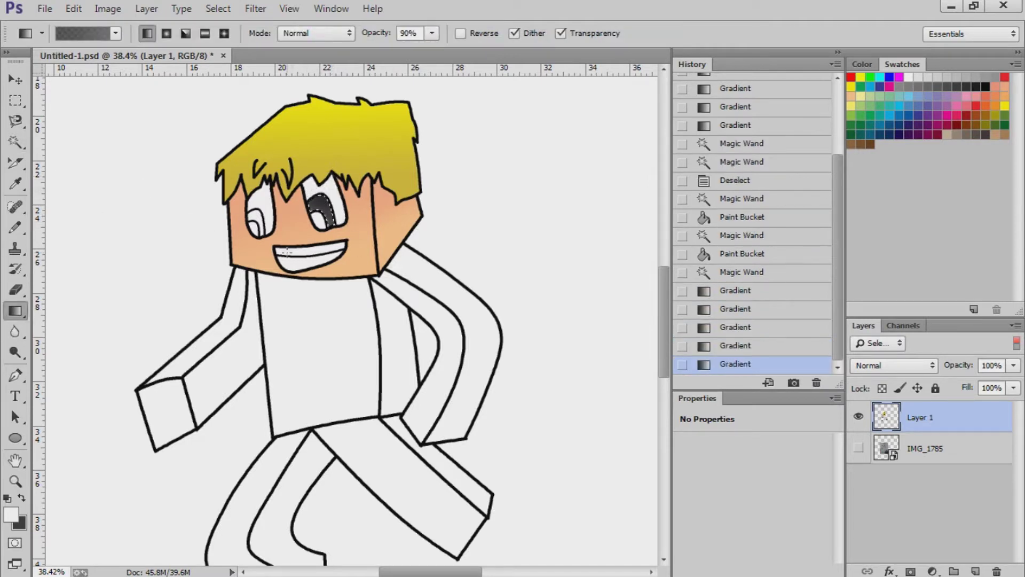
Step: Select the iris of the left-hand eye and fill it vertically with the dark grey gradient
{"action": "left_click", "coordinate": [15, 142]}
{"action": "left_click", "coordinate": [256, 218]}
{"action": "key", "text": "g"}
{"action": "left_click_drag", "start_coordinate": [257, 192], "coordinate": [256, 235]}
{"action": "left_click_drag", "start_coordinate": [256, 192], "coordinate": [256, 235]}
Step: Select the small inner area of the left-hand eye and fill it with the dark grey gradient
{"action": "key", "text": "w"}
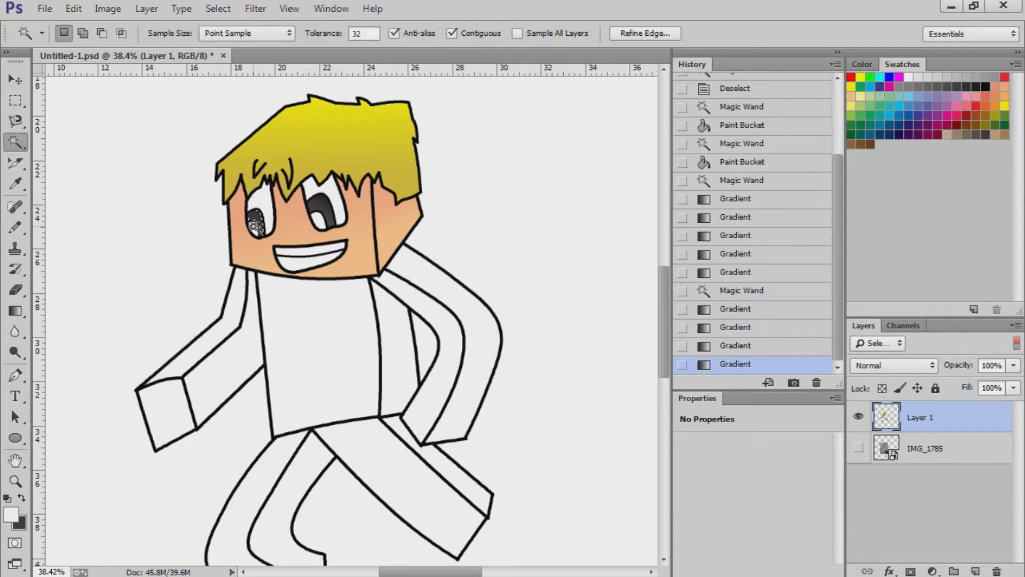
{"action": "left_click", "coordinate": [254, 227]}
{"action": "key", "text": "ctrl+d"}
{"action": "left_click", "coordinate": [254, 227]}
{"action": "key", "text": "g"}
{"action": "left_click_drag", "start_coordinate": [257, 192], "coordinate": [256, 235]}
Step: Change the gradient's colour stops to shades of blue
{"action": "left_click", "coordinate": [71, 34]}
{"action": "left_click", "coordinate": [661, 340]}
{"action": "left_click", "coordinate": [434, 405]}
{"action": "left_click_drag", "start_coordinate": [704, 240], "coordinate": [704, 225]}
{"action": "left_click", "coordinate": [657, 160]}
{"action": "left_click", "coordinate": [845, 126]}
{"action": "left_click", "coordinate": [648, 98]}
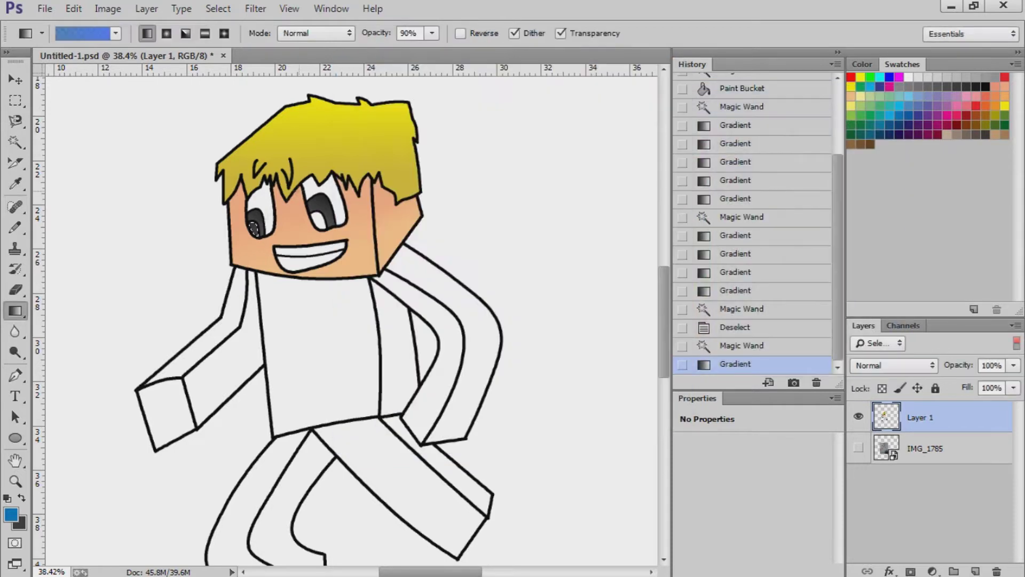
Step: Fill the small inner areas of both eyes with the blue gradient
{"action": "left_click_drag", "start_coordinate": [256, 192], "coordinate": [256, 235]}
{"action": "key", "text": "w"}
{"action": "left_click", "coordinate": [319, 219]}
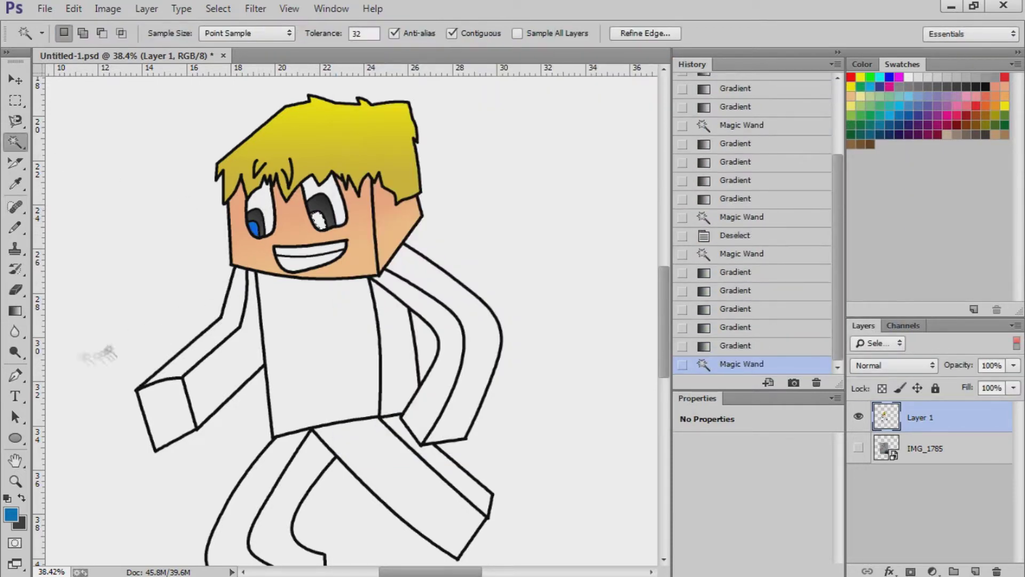
{"action": "key", "text": "g"}
{"action": "left_click_drag", "start_coordinate": [320, 211], "coordinate": [319, 230]}
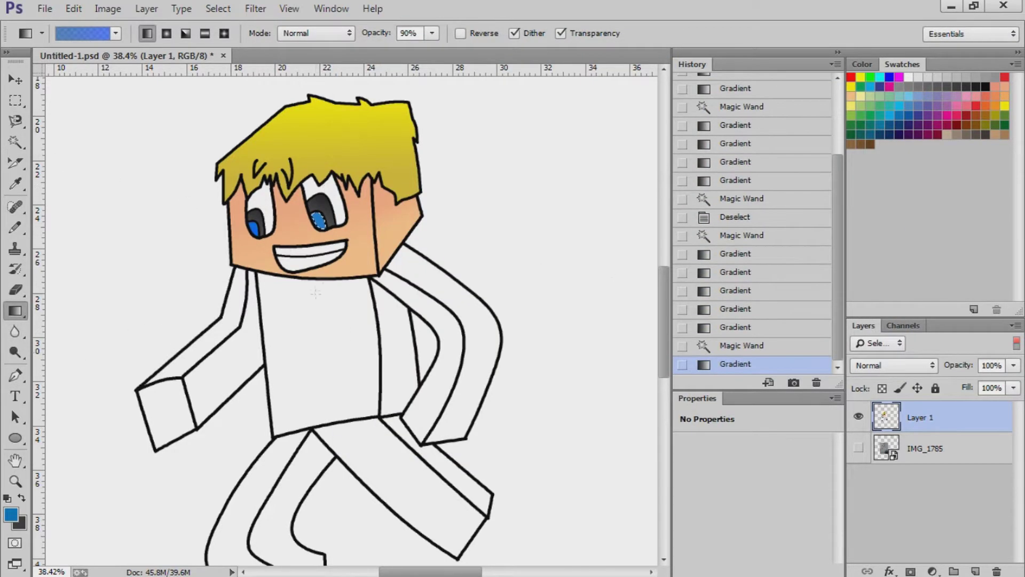
Step: Revert the history to the left-hand iris selection, and fill the irises of both eyes with the blue gradient
{"action": "left_click", "coordinate": [742, 198]}
{"action": "left_click", "coordinate": [735, 161]}
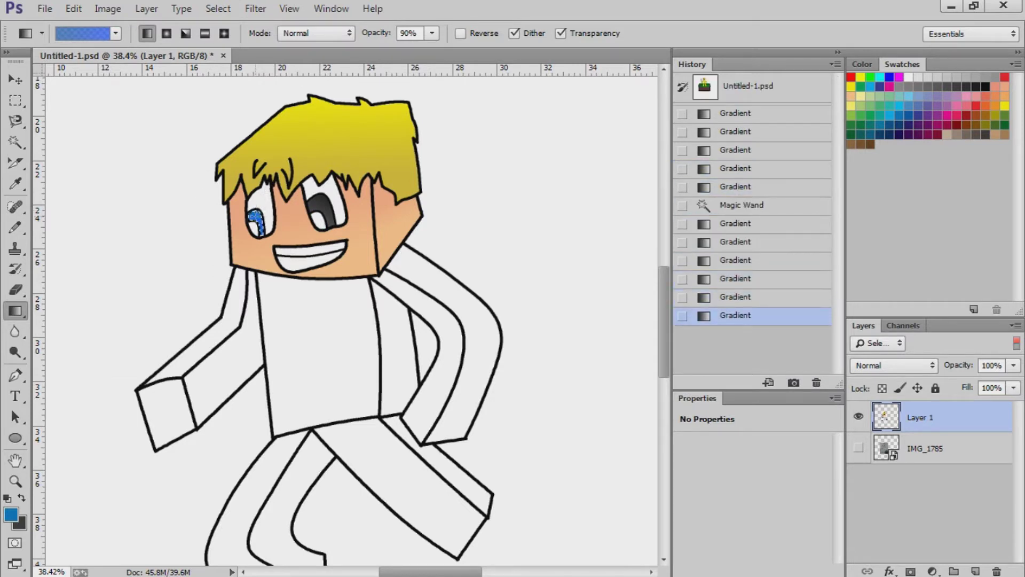
{"action": "key", "text": "w"}
{"action": "left_click", "coordinate": [320, 216]}
{"action": "key", "text": "g"}
{"action": "left_click_drag", "start_coordinate": [319, 208], "coordinate": [319, 230]}
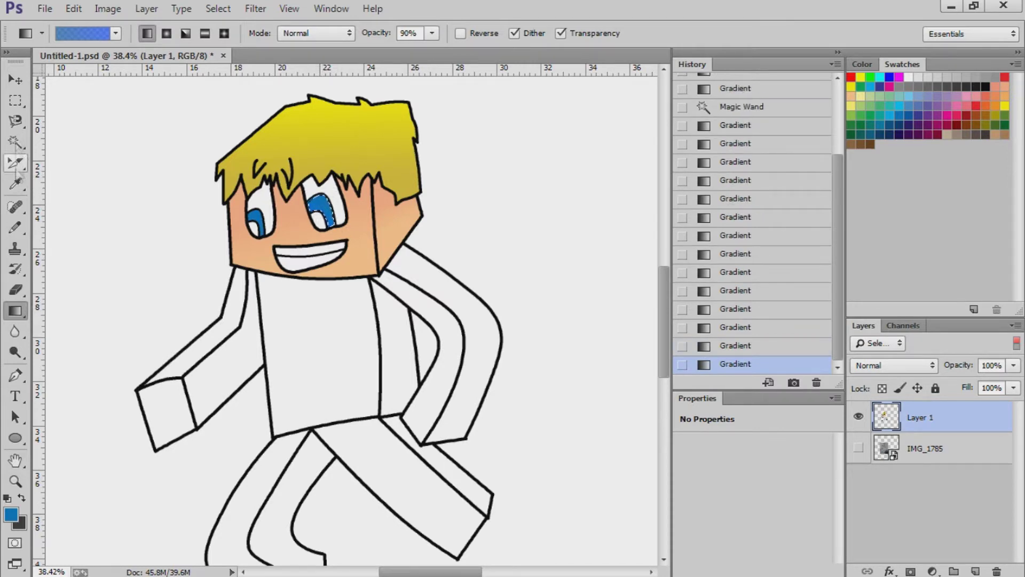
Step: Select the inner area of the right-hand eye and fill it with a gradient lightened at the end stop to pale blue
{"action": "left_click", "coordinate": [15, 142]}
{"action": "left_click", "coordinate": [319, 219]}
{"action": "key", "text": "g"}
{"action": "left_click_drag", "start_coordinate": [319, 214], "coordinate": [304, 237]}
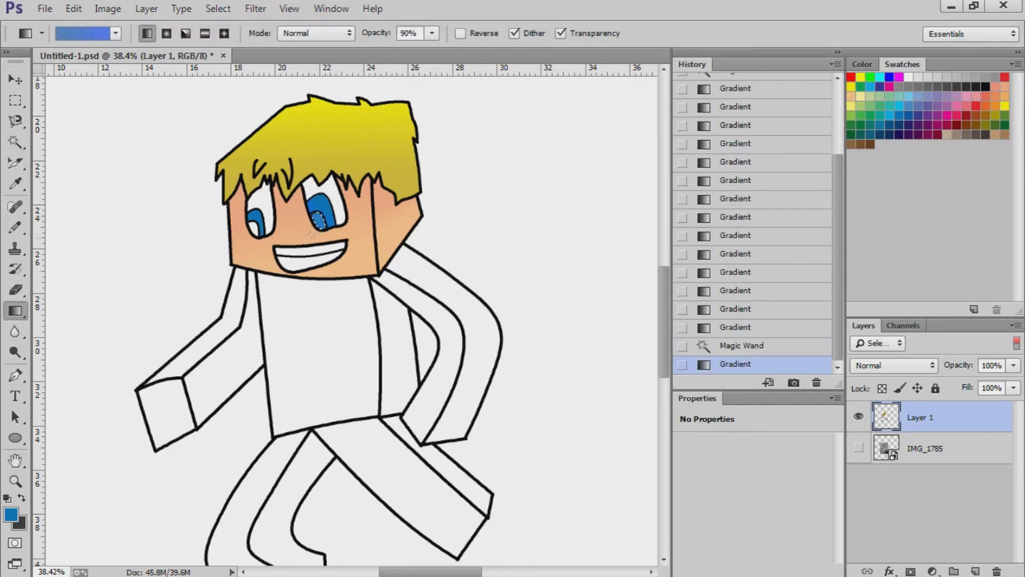
{"action": "left_click", "coordinate": [83, 34]}
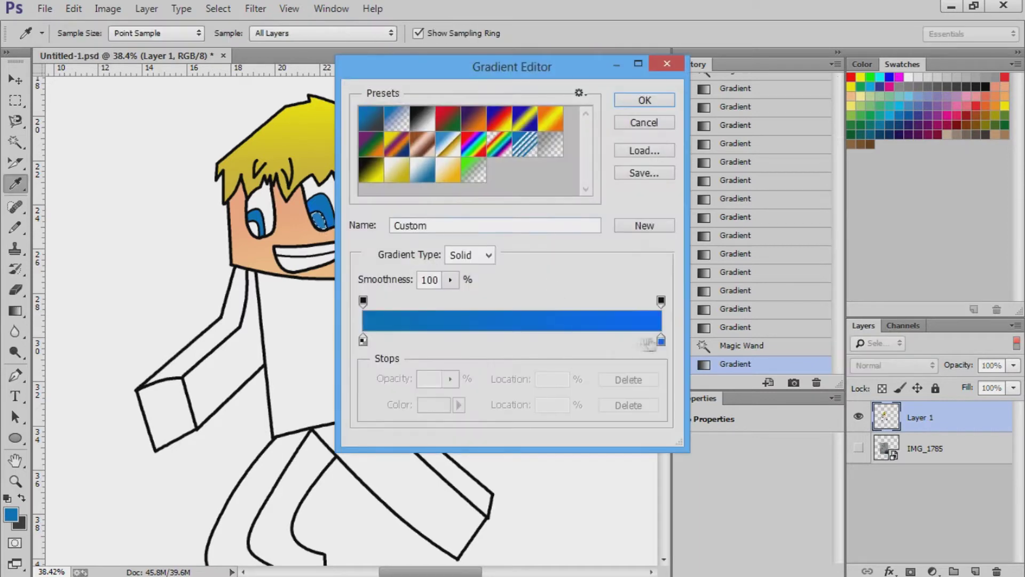
{"action": "left_click", "coordinate": [435, 404]}
{"action": "left_click", "coordinate": [551, 130]}
{"action": "left_click", "coordinate": [844, 126]}
{"action": "left_click", "coordinate": [645, 100]}
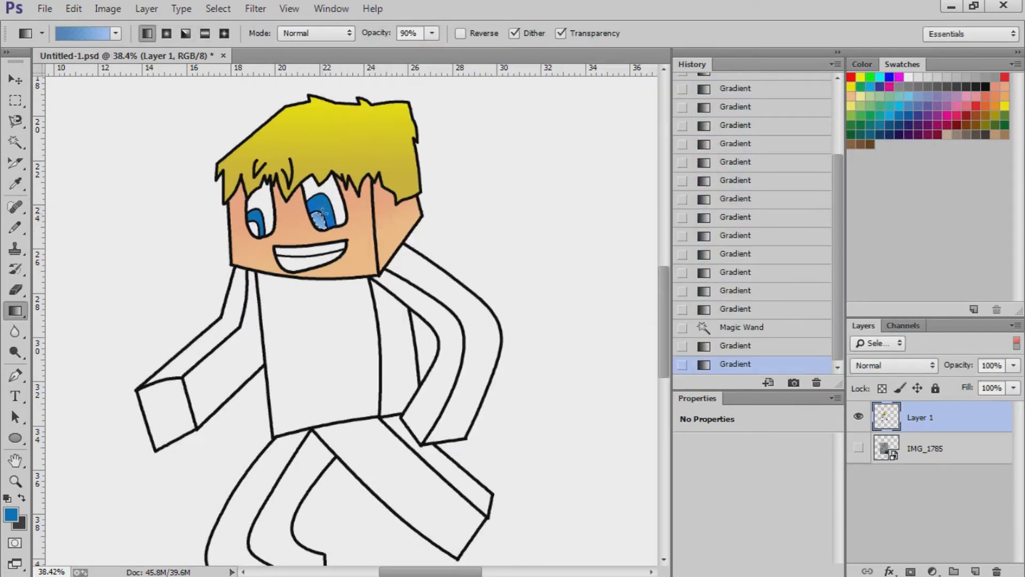
Step: Select the inner area of the left-hand eye and fill it diagonally with the blue-to-pale-blue gradient
{"action": "left_click", "coordinate": [16, 143]}
{"action": "left_click", "coordinate": [254, 228]}
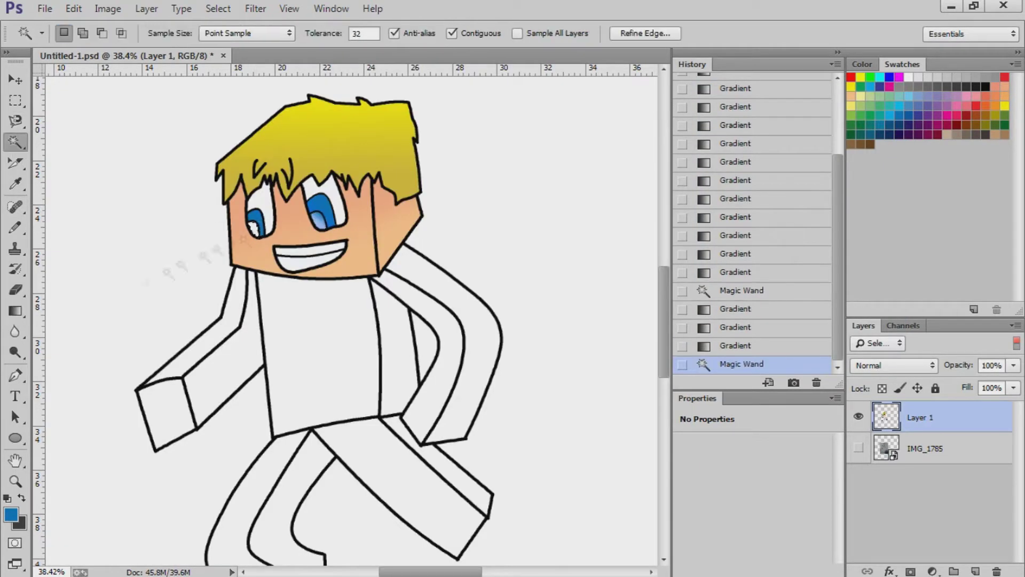
{"action": "left_click", "coordinate": [15, 311]}
{"action": "left_click_drag", "start_coordinate": [255, 224], "coordinate": [245, 232]}
Step: Select the front of the torso and set up a shirt gradient of bright yellow and darker gold from a preset
{"action": "key", "text": "w"}
{"action": "left_click", "coordinate": [302, 332]}
{"action": "key", "text": "g"}
{"action": "left_click", "coordinate": [74, 33]}
{"action": "left_click", "coordinate": [396, 169]}
{"action": "left_click", "coordinate": [363, 340]}
{"action": "left_click", "coordinate": [432, 404]}
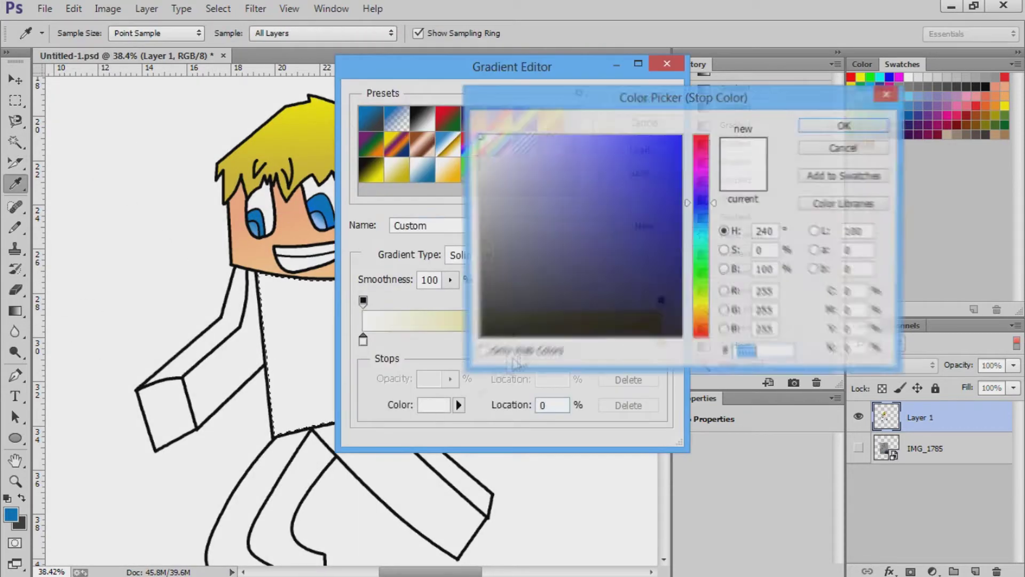
{"action": "left_click", "coordinate": [841, 126]}
{"action": "left_click", "coordinate": [644, 100]}
Step: Fill the torso front with the yellow gradient, placing the darker shading beneath the chin
{"action": "left_click_drag", "start_coordinate": [363, 282], "coordinate": [283, 422]}
{"action": "left_click_drag", "start_coordinate": [369, 280], "coordinate": [277, 427]}
{"action": "left_click_drag", "start_coordinate": [343, 263], "coordinate": [326, 331]}
{"action": "left_click_drag", "start_coordinate": [342, 281], "coordinate": [336, 315]}
Step: Select the wide front face of the left-hand arm and fill it with the yellow gradient, shaded towards the torso
{"action": "key", "text": "w"}
{"action": "left_click", "coordinate": [216, 364]}
{"action": "key", "text": "g"}
{"action": "left_click_drag", "start_coordinate": [250, 289], "coordinate": [208, 406]}
{"action": "left_click_drag", "start_coordinate": [248, 294], "coordinate": [219, 385]}
{"action": "left_click_drag", "start_coordinate": [249, 299], "coordinate": [235, 363]}
{"action": "left_click_drag", "start_coordinate": [253, 298], "coordinate": [229, 373]}
{"action": "left_click_drag", "start_coordinate": [250, 294], "coordinate": [238, 363]}
Step: Select the narrow outer strip of the left-hand arm and fill it with the yellow gradient, shaded at the shoulder
{"action": "key", "text": "w"}
{"action": "left_click", "coordinate": [221, 315]}
{"action": "key", "text": "g"}
{"action": "left_click_drag", "start_coordinate": [234, 275], "coordinate": [224, 321]}
{"action": "left_click_drag", "start_coordinate": [237, 278], "coordinate": [226, 318]}
Step: Select the side face of the torso and fill it downwards with the yellow gradient
{"action": "key", "text": "w"}
{"action": "left_click", "coordinate": [395, 342]}
{"action": "key", "text": "g"}
{"action": "left_click_drag", "start_coordinate": [388, 280], "coordinate": [382, 392]}
{"action": "left_click_drag", "start_coordinate": [387, 314], "coordinate": [382, 393]}
Step: Select the outer face of the right-hand arm and fill it with the yellow gradient from the shoulder down
{"action": "key", "text": "w"}
{"action": "left_click", "coordinate": [475, 347]}
{"action": "key", "text": "g"}
{"action": "left_click_drag", "start_coordinate": [406, 247], "coordinate": [427, 302]}
Step: Select the inner face of the right-hand arm and fill it with the yellow gradient from the shoulder down
{"action": "key", "text": "w"}
{"action": "left_click", "coordinate": [451, 342]}
{"action": "key", "text": "g"}
{"action": "left_click_drag", "start_coordinate": [406, 248], "coordinate": [427, 299]}
{"action": "left_click_drag", "start_coordinate": [407, 249], "coordinate": [428, 300]}
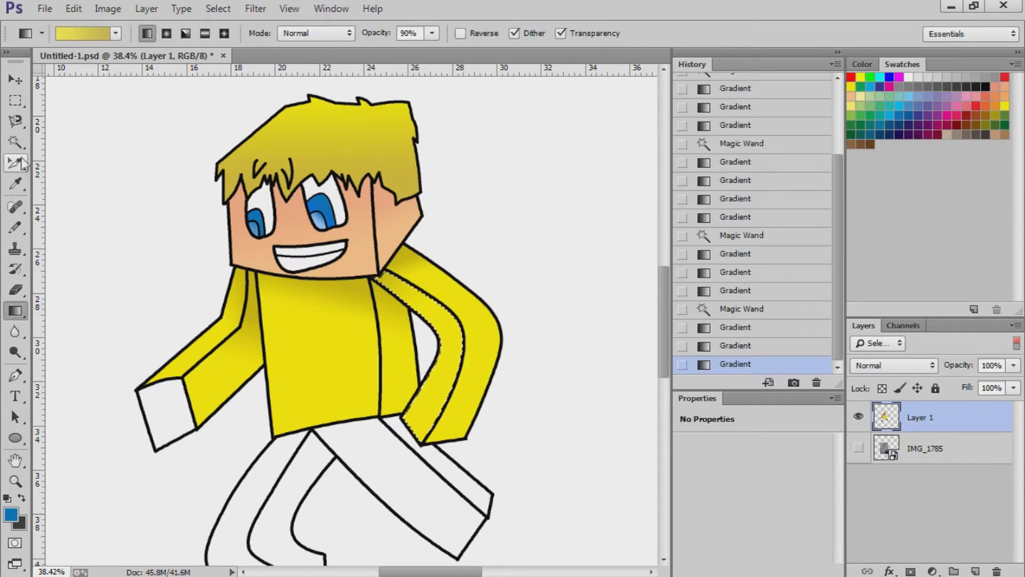
Step: Select the end face of the left-hand arm and fill it downwards with the yellow gradient
{"action": "left_click", "coordinate": [15, 161]}
{"action": "left_click", "coordinate": [166, 411]}
{"action": "key", "text": "g"}
{"action": "left_click_drag", "start_coordinate": [134, 357], "coordinate": [171, 422]}
{"action": "left_click_drag", "start_coordinate": [135, 358], "coordinate": [170, 422]}
{"action": "left_click_drag", "start_coordinate": [133, 357], "coordinate": [170, 411]}
Step: Select the wide front face of the right-hand leg and fill it with the yellow gradient from the hip towards the foot
{"action": "left_click", "coordinate": [15, 141]}
{"action": "left_click", "coordinate": [384, 480]}
{"action": "key", "text": "g"}
{"action": "left_click_drag", "start_coordinate": [347, 443], "coordinate": [459, 539]}
{"action": "left_click_drag", "start_coordinate": [352, 448], "coordinate": [454, 534]}
Step: Select the narrow side face of the right-hand leg and fill it with the yellow gradient in the same direction
{"action": "left_click", "coordinate": [14, 143]}
{"action": "left_click", "coordinate": [406, 470]}
{"action": "key", "text": "g"}
{"action": "left_click_drag", "start_coordinate": [347, 443], "coordinate": [453, 534]}
Step: Select the inner face of the left-hand bent leg and fill it downwards with the yellow gradient
{"action": "left_click", "coordinate": [15, 141]}
{"action": "left_click", "coordinate": [283, 507]}
{"action": "key", "text": "g"}
{"action": "left_click_drag", "start_coordinate": [299, 443], "coordinate": [278, 534]}
{"action": "left_click_drag", "start_coordinate": [299, 443], "coordinate": [277, 534]}
Step: Select the outer face of the left-hand bent leg and fill it with the yellow gradient, shaded darker at the hip
{"action": "left_click", "coordinate": [15, 142]}
{"action": "left_click", "coordinate": [265, 466]}
{"action": "key", "text": "g"}
{"action": "left_click_drag", "start_coordinate": [235, 428], "coordinate": [267, 470]}
{"action": "left_click_drag", "start_coordinate": [235, 427], "coordinate": [270, 480]}
{"action": "left_click_drag", "start_coordinate": [240, 437], "coordinate": [272, 491]}
{"action": "scroll", "coordinate": [241, 473], "scroll_direction": "down", "scroll_amount": 1}
{"action": "left_click_drag", "start_coordinate": [240, 438], "coordinate": [278, 497]}
{"action": "left_click_drag", "start_coordinate": [246, 443], "coordinate": [278, 497]}
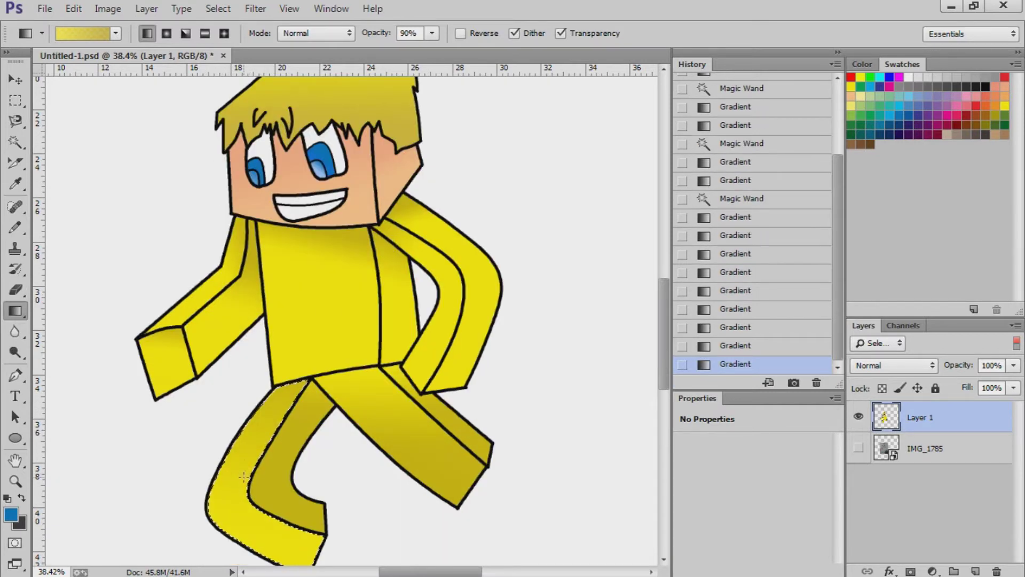
Step: Try a Pencil mark on the upper hair and revert it through the history
{"action": "scroll", "coordinate": [362, 426], "scroll_direction": "up", "scroll_amount": 2}
{"action": "left_click_drag", "start_coordinate": [15, 310], "coordinate": [64, 325]}
{"action": "left_click", "coordinate": [908, 77]}
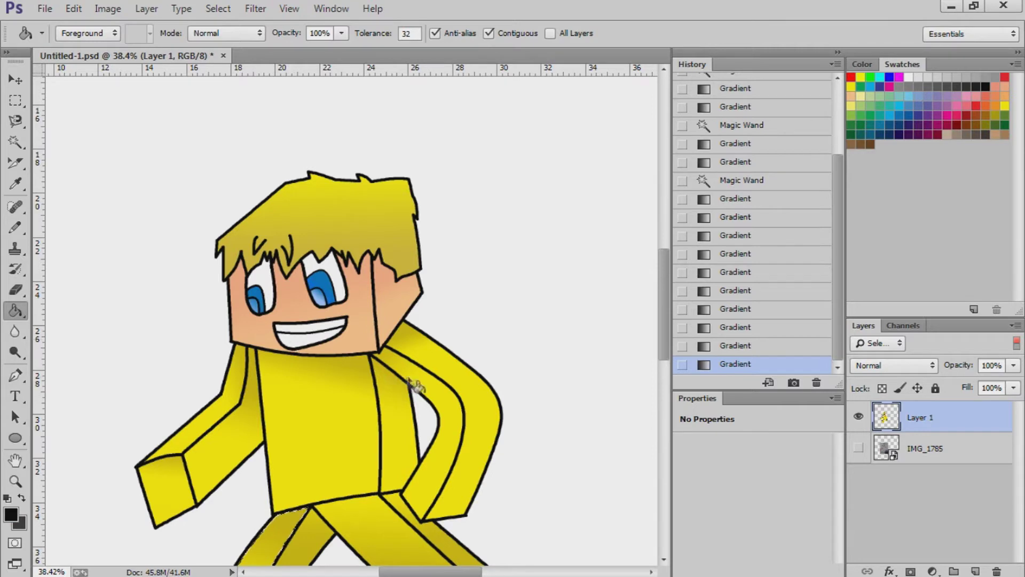
{"action": "scroll", "coordinate": [296, 344], "scroll_direction": "up", "scroll_amount": 3}
{"action": "key", "text": "z"}
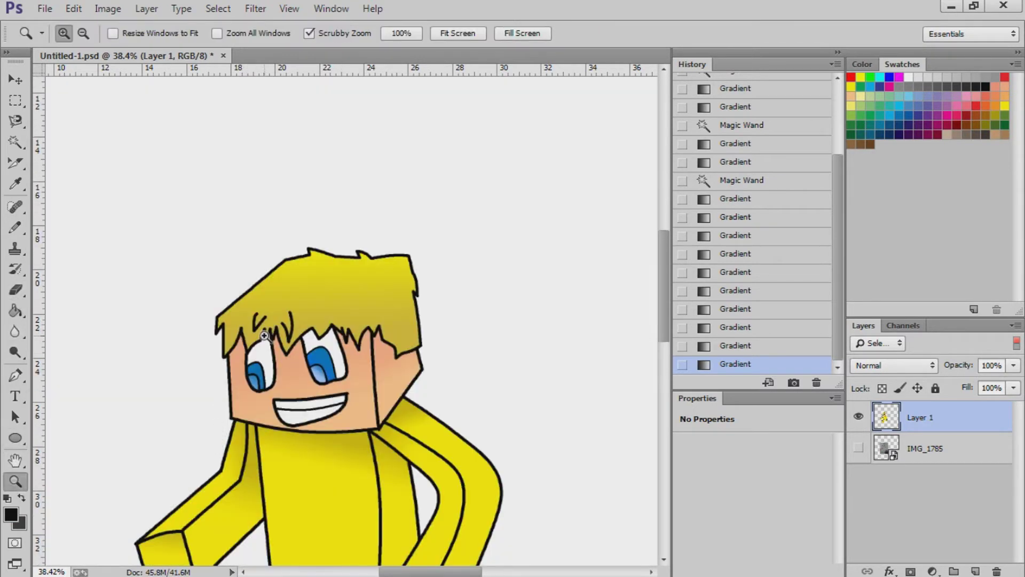
{"action": "left_click_drag", "start_coordinate": [271, 256], "coordinate": [310, 257]}
{"action": "left_click", "coordinate": [15, 227]}
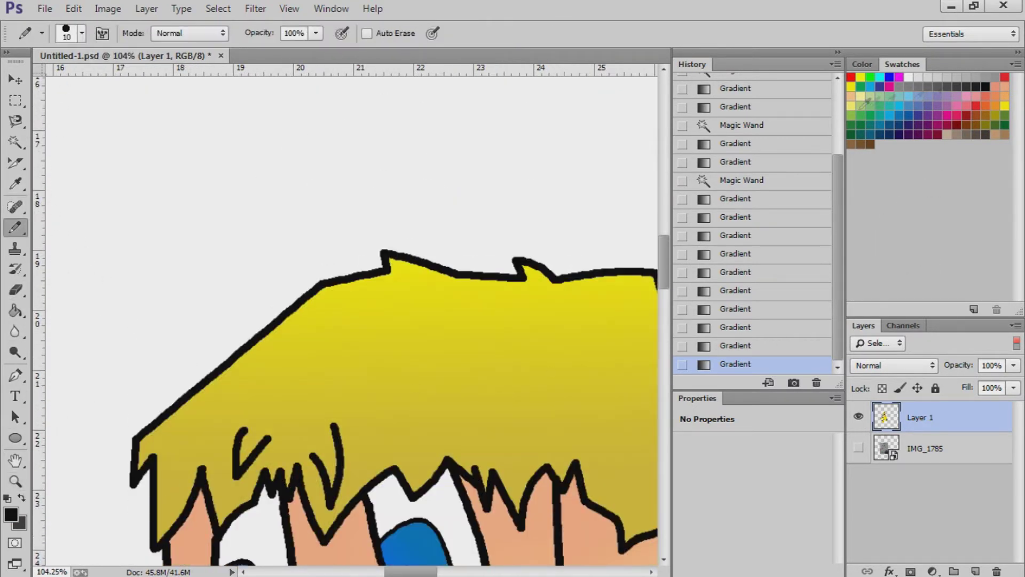
{"action": "left_click", "coordinate": [546, 319]}
{"action": "left_click", "coordinate": [737, 346]}
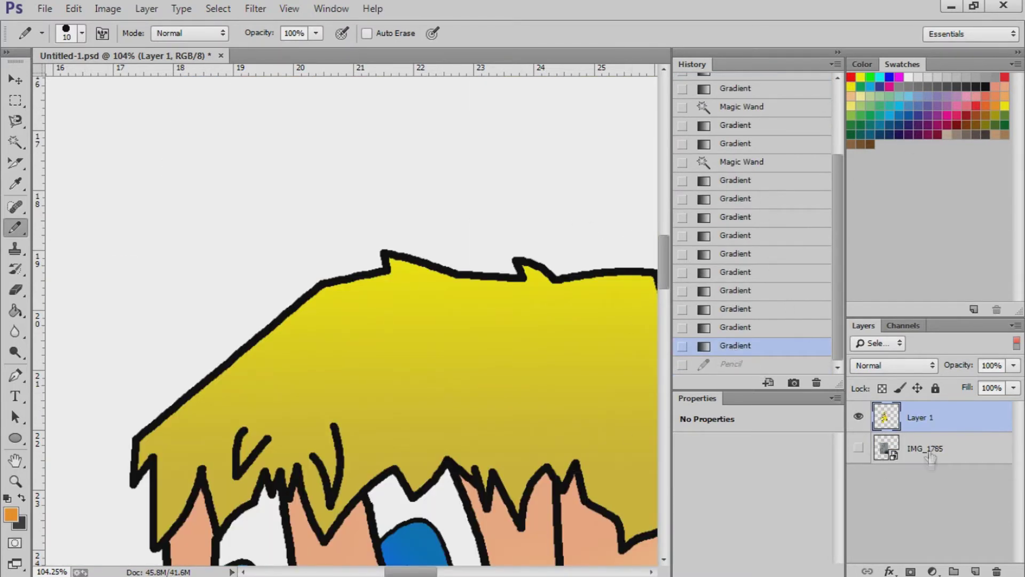
Step: Toggle the layers' visibility and try another Pencil mark on the drawing, undoing the mark
{"action": "left_click", "coordinate": [858, 448]}
{"action": "left_click", "coordinate": [858, 447]}
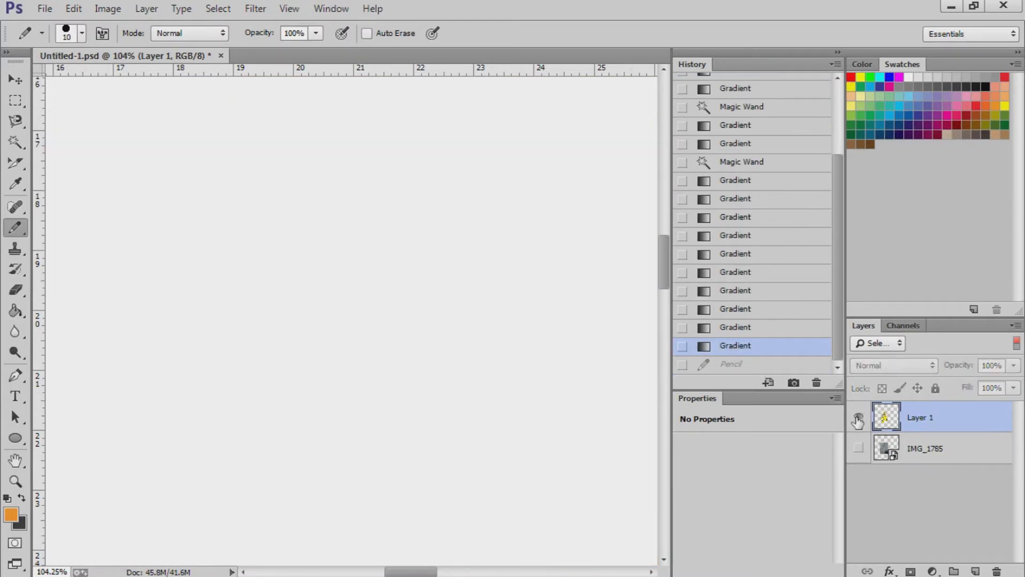
{"action": "scroll", "coordinate": [353, 295], "scroll_direction": "down", "scroll_amount": 3}
{"action": "scroll", "coordinate": [353, 278], "scroll_direction": "down", "scroll_amount": 1}
{"action": "key", "text": "ctrl+z"}
{"action": "key", "text": "ctrl+z"}
{"action": "left_click", "coordinate": [336, 434]}
{"action": "left_click", "coordinate": [336, 435]}
{"action": "left_click", "coordinate": [769, 327]}
{"action": "left_click", "coordinate": [93, 254]}
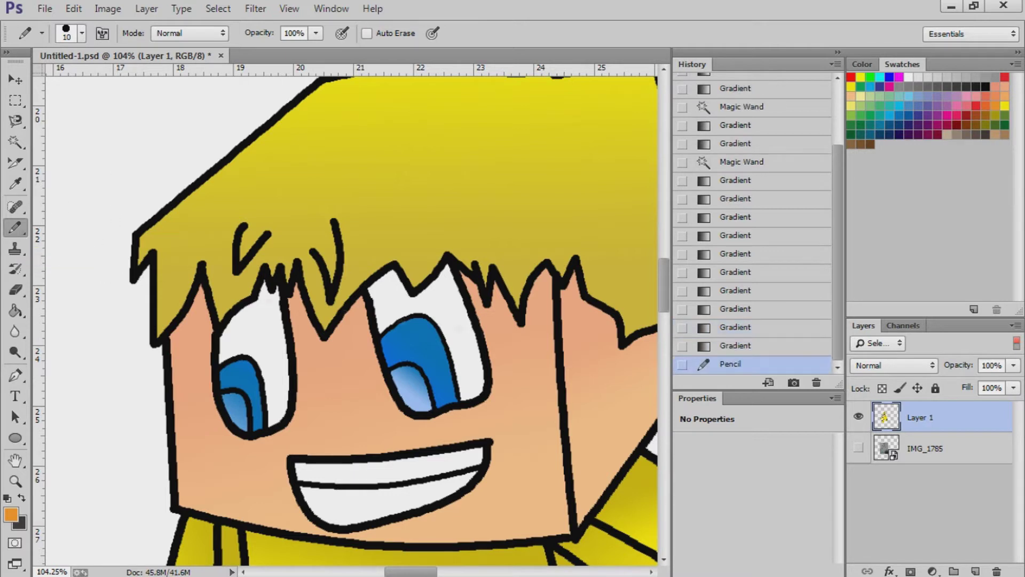
{"action": "left_click", "coordinate": [987, 85]}
{"action": "key", "text": "ctrl+z"}
{"action": "key", "text": "ctrl+z"}
Step: Draw a short Pen tool path along the hair strand above the left-hand eye and stroke it
{"action": "left_click", "coordinate": [929, 449]}
{"action": "left_click", "coordinate": [925, 419], "text": "shift"}
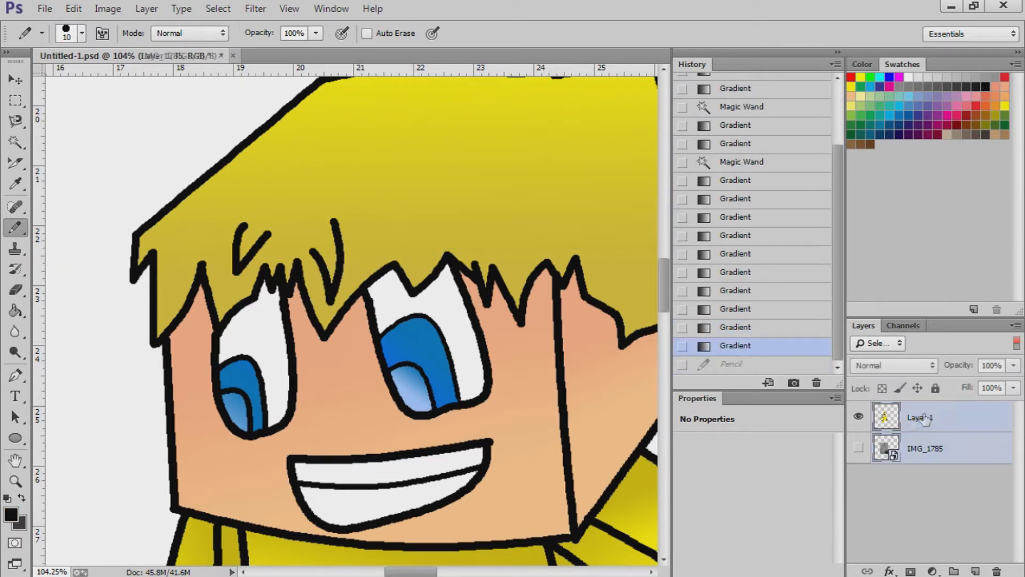
{"action": "left_click", "coordinate": [15, 376]}
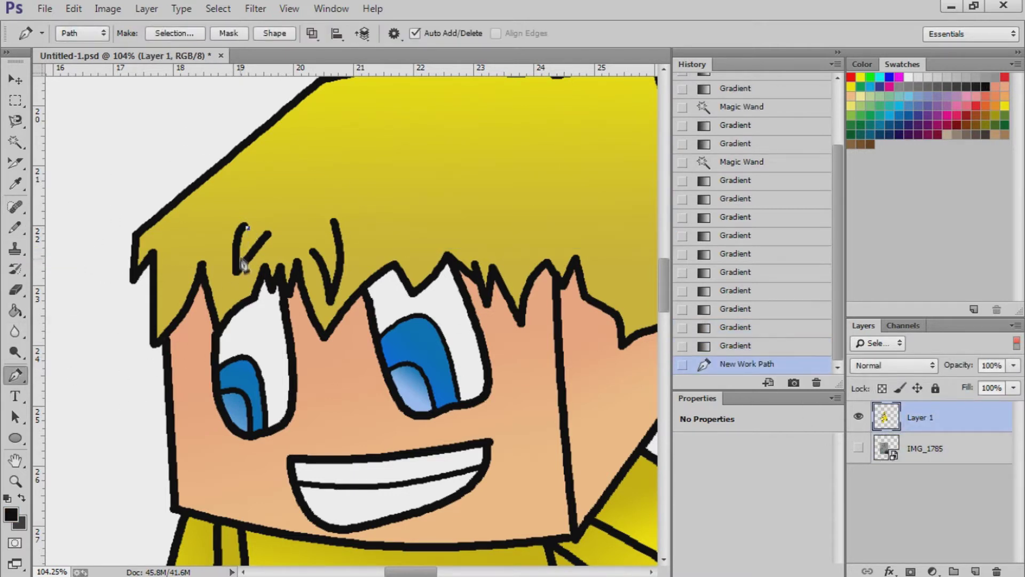
{"action": "left_click", "coordinate": [242, 253]}
{"action": "left_click", "coordinate": [263, 231]}
{"action": "right_click", "coordinate": [313, 183]}
{"action": "left_click", "coordinate": [342, 287]}
{"action": "key", "text": "Return"}
Step: Review earlier history states of the colouring at full-figure view and return to the stroked path state
{"action": "left_click", "coordinate": [775, 336]}
{"action": "left_click", "coordinate": [735, 198]}
{"action": "key", "text": "z"}
{"action": "left_click_drag", "start_coordinate": [427, 481], "coordinate": [555, 507]}
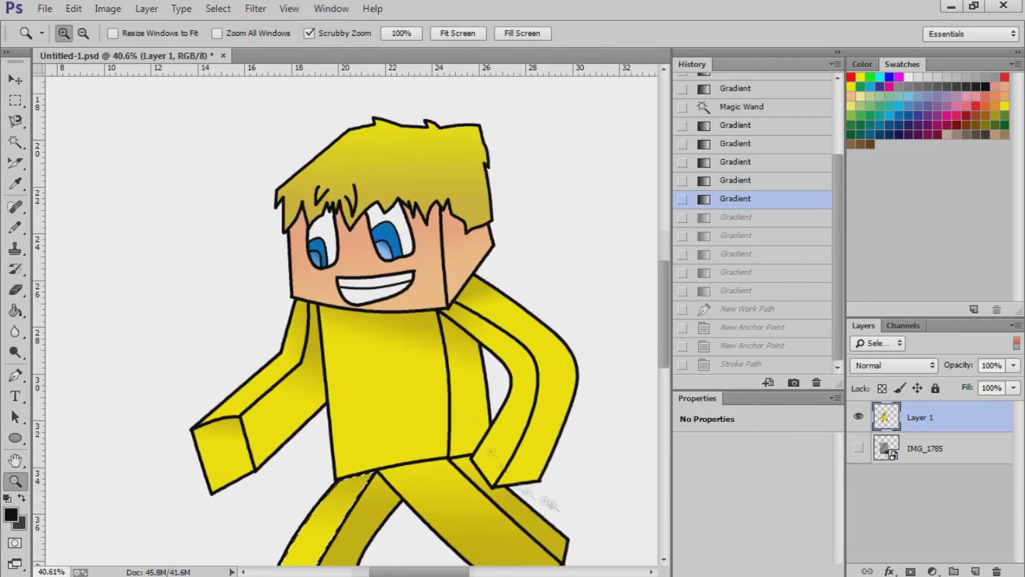
{"action": "scroll", "coordinate": [555, 507], "scroll_direction": "down", "scroll_amount": 2}
{"action": "left_click", "coordinate": [771, 292]}
{"action": "scroll", "coordinate": [770, 292], "scroll_direction": "up", "scroll_amount": 5}
{"action": "left_click", "coordinate": [748, 112]}
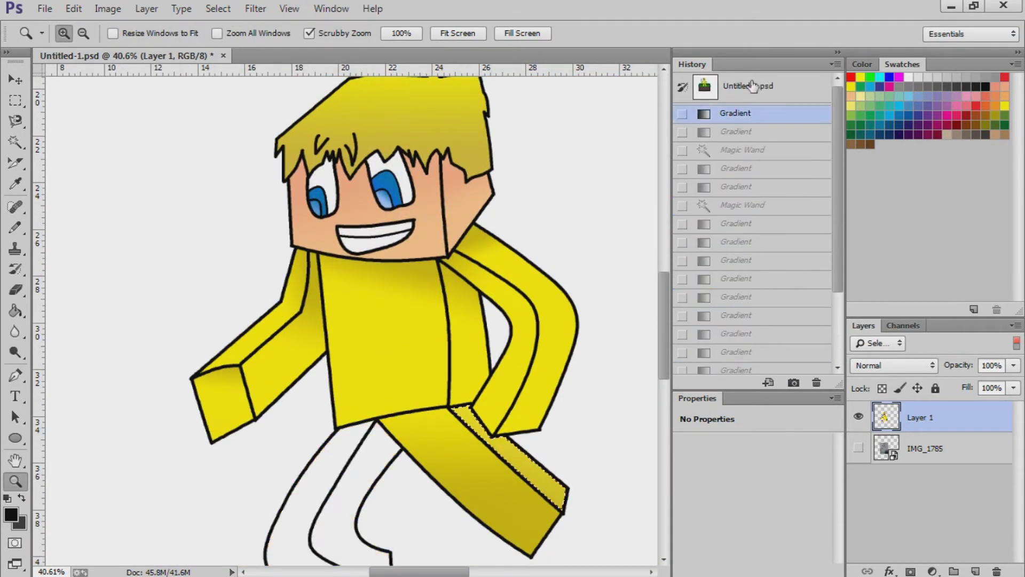
{"action": "scroll", "coordinate": [742, 240], "scroll_direction": "down", "scroll_amount": 5}
{"action": "left_click", "coordinate": [751, 345]}
{"action": "left_click", "coordinate": [739, 364]}
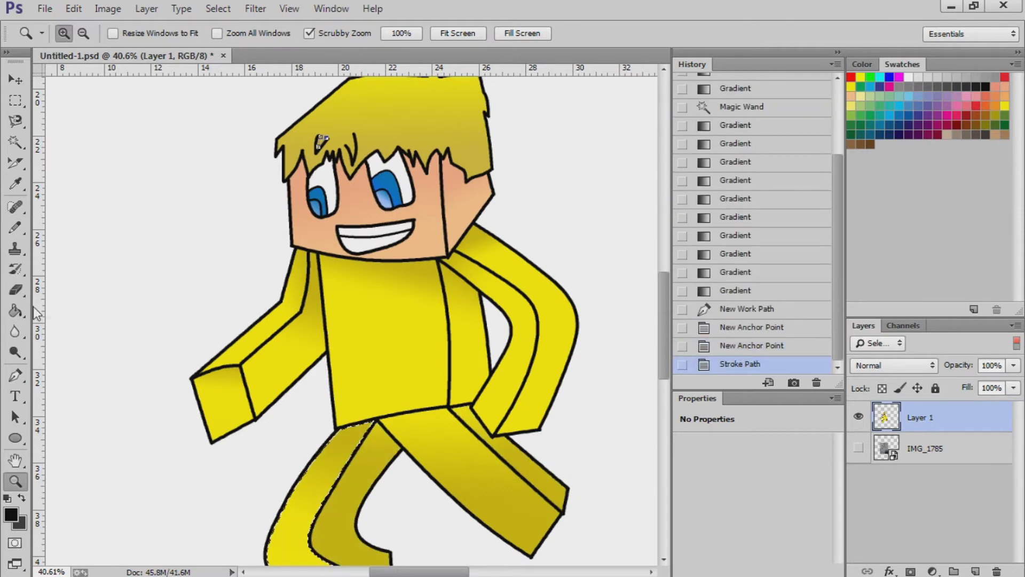
Step: Revert the hair strand's path stroke through the history and clear the selection
{"action": "left_click", "coordinate": [684, 328]}
{"action": "left_click", "coordinate": [680, 315]}
{"action": "key", "text": "p"}
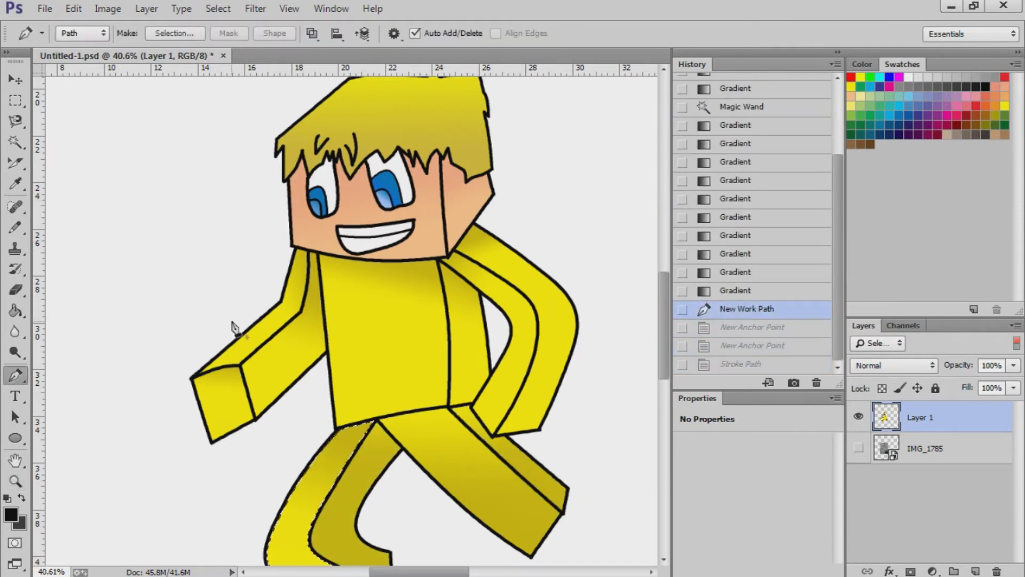
{"action": "left_click", "coordinate": [15, 310]}
{"action": "left_click", "coordinate": [15, 141]}
{"action": "key", "text": "ctrl+d"}
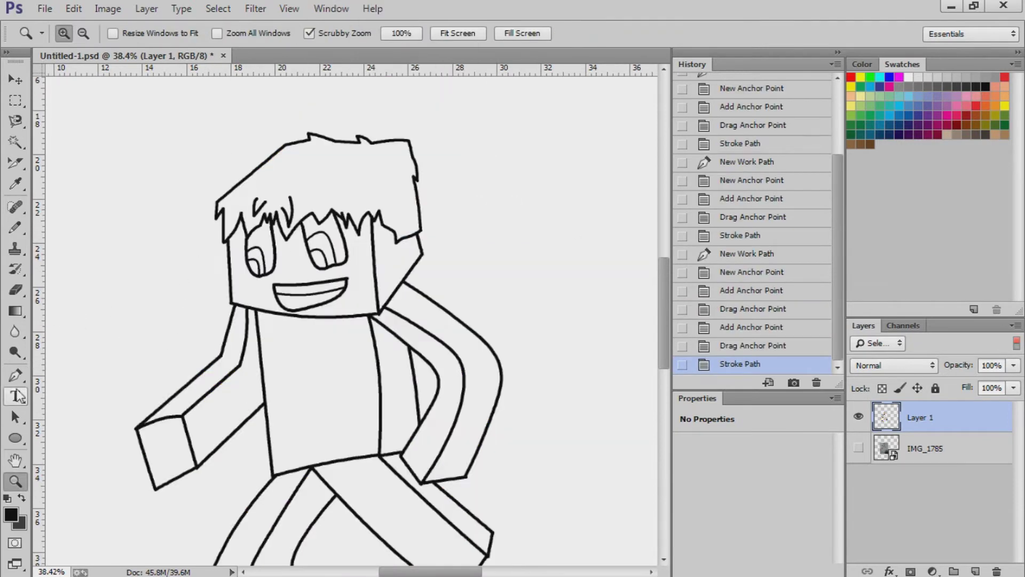
Step: Select the hair on the uncoloured line art and set the gradient's end colour to mustard yellow, d6bd31
{"action": "key", "text": "p"}
{"action": "key", "text": "w"}
{"action": "left_click", "coordinate": [331, 168]}
{"action": "key", "text": "g"}
{"action": "left_click", "coordinate": [89, 32]}
{"action": "left_click", "coordinate": [370, 118]}
{"action": "left_click", "coordinate": [422, 118]}
{"action": "double_click", "coordinate": [661, 339]}
{"action": "left_click", "coordinate": [588, 229]}
{"action": "left_click_drag", "start_coordinate": [700, 331], "coordinate": [700, 310]}
{"action": "left_click", "coordinate": [635, 167]}
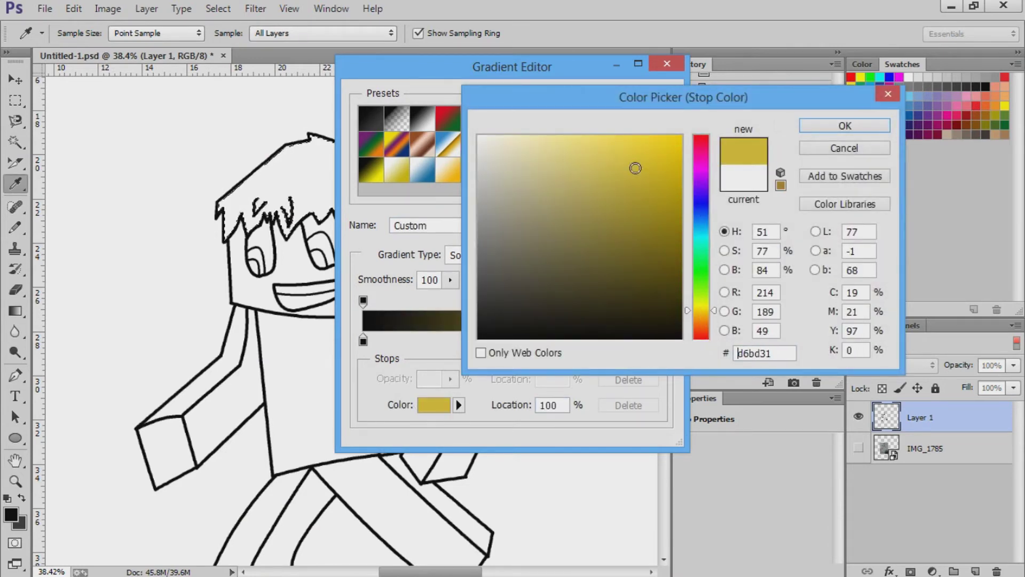
{"action": "left_click", "coordinate": [844, 126]}
Step: Set the gradient's start colour to a bright saturated yellow and accept the gradient
{"action": "double_click", "coordinate": [363, 340]}
{"action": "left_click_drag", "start_coordinate": [701, 203], "coordinate": [700, 304]}
{"action": "left_click", "coordinate": [680, 137]}
{"action": "left_click", "coordinate": [845, 125]}
{"action": "left_click", "coordinate": [647, 98]}
Step: Fill the hair with the yellow gradient, bright at the crown and darker towards the fringe, leaving no guide
{"action": "left_click_drag", "start_coordinate": [288, 149], "coordinate": [395, 224]}
{"action": "left_click_drag", "start_coordinate": [331, 128], "coordinate": [347, 224]}
{"action": "left_click_drag", "start_coordinate": [332, 113], "coordinate": [335, 168]}
{"action": "left_click_drag", "start_coordinate": [335, 68], "coordinate": [336, 134]}
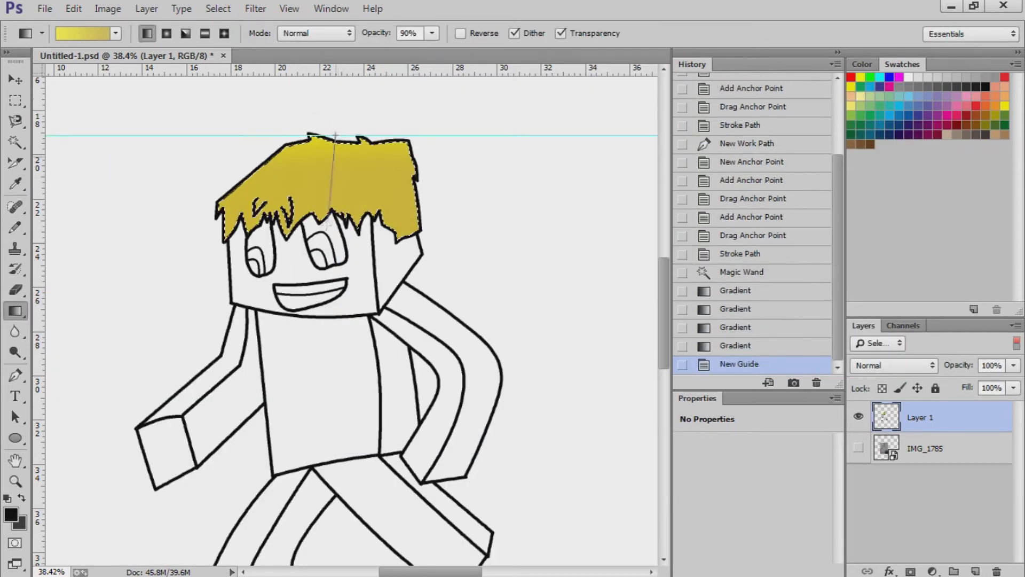
{"action": "left_click_drag", "start_coordinate": [327, 223], "coordinate": [327, 223]}
{"action": "scroll", "coordinate": [478, 133], "scroll_direction": "down", "scroll_amount": 2}
{"action": "left_click", "coordinate": [758, 346]}
{"action": "left_click", "coordinate": [735, 327]}
{"action": "left_click_drag", "start_coordinate": [320, 104], "coordinate": [296, 173]}
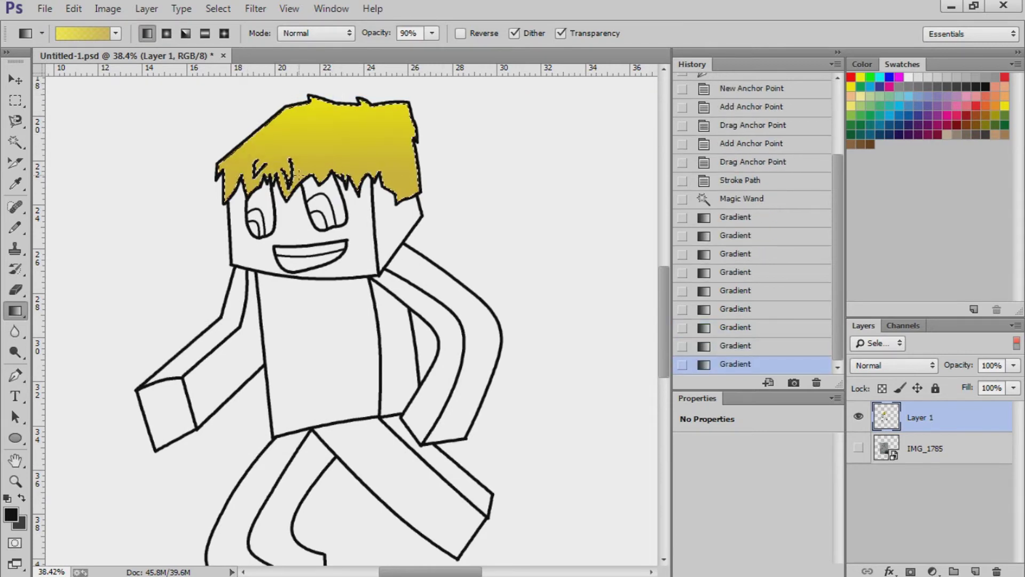
Step: Select the front of the face, recolour the gradient with two skin-tone swatches and fill the face downwards
{"action": "key", "text": "w"}
{"action": "left_click", "coordinate": [357, 235]}
{"action": "key", "text": "g"}
{"action": "left_click", "coordinate": [83, 33]}
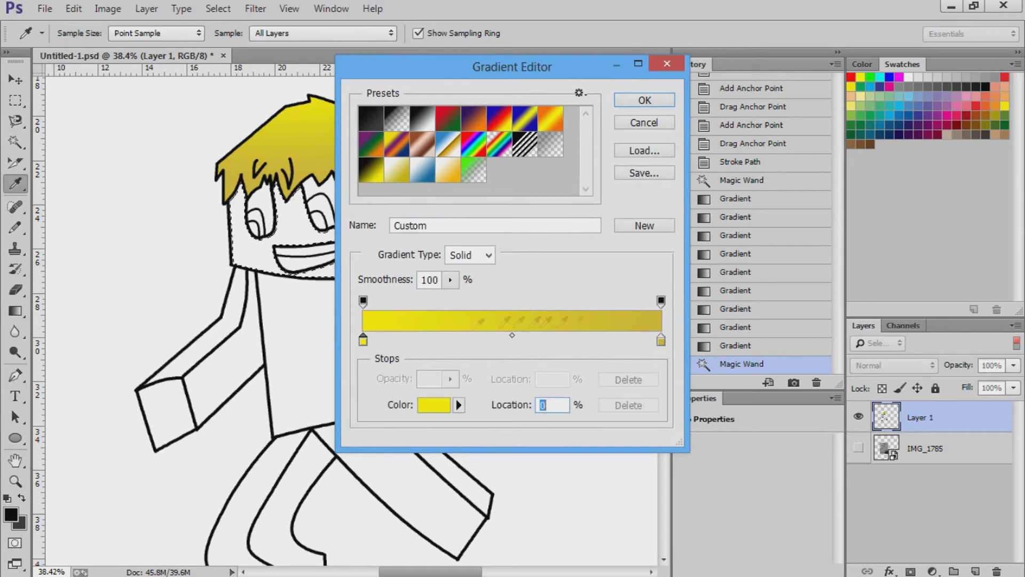
{"action": "left_click", "coordinate": [1008, 86]}
{"action": "left_click", "coordinate": [998, 95]}
{"action": "left_click", "coordinate": [644, 101]}
{"action": "left_click_drag", "start_coordinate": [304, 182], "coordinate": [331, 270]}
Step: Select the side face of the head and fill it downwards with the skin-tone gradient
{"action": "key", "text": "w"}
{"action": "left_click", "coordinate": [393, 226]}
{"action": "left_click", "coordinate": [21, 311]}
{"action": "left_click_drag", "start_coordinate": [395, 192], "coordinate": [451, 204]}
{"action": "left_click_drag", "start_coordinate": [384, 197], "coordinate": [398, 264]}
{"action": "left_click_drag", "start_coordinate": [384, 200], "coordinate": [400, 267]}
{"action": "left_click_drag", "start_coordinate": [383, 200], "coordinate": [404, 257]}
Step: Select the white area of the left-hand eye and fill it with white using the Paint Bucket
{"action": "left_click", "coordinate": [15, 143]}
{"action": "left_click", "coordinate": [298, 321]}
{"action": "left_click", "coordinate": [263, 202]}
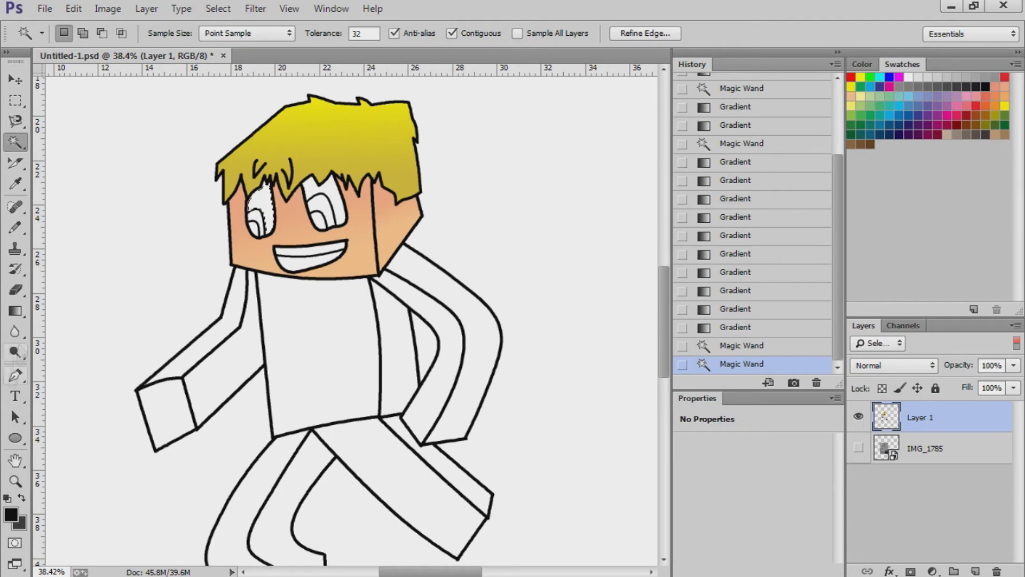
{"action": "left_click", "coordinate": [15, 311]}
{"action": "left_click", "coordinate": [96, 326]}
{"action": "left_click", "coordinate": [15, 143]}
{"action": "right_click", "coordinate": [113, 156]}
{"action": "left_click", "coordinate": [24, 310]}
{"action": "key", "text": "ctrl+d"}
{"action": "left_click", "coordinate": [257, 210]}
{"action": "left_click", "coordinate": [15, 311]}
{"action": "left_click", "coordinate": [258, 211]}
Step: Select the white area of the right-hand eye and fill it with white
{"action": "left_click", "coordinate": [15, 143]}
{"action": "left_click", "coordinate": [329, 200]}
{"action": "left_click", "coordinate": [15, 311]}
{"action": "left_click", "coordinate": [344, 213]}
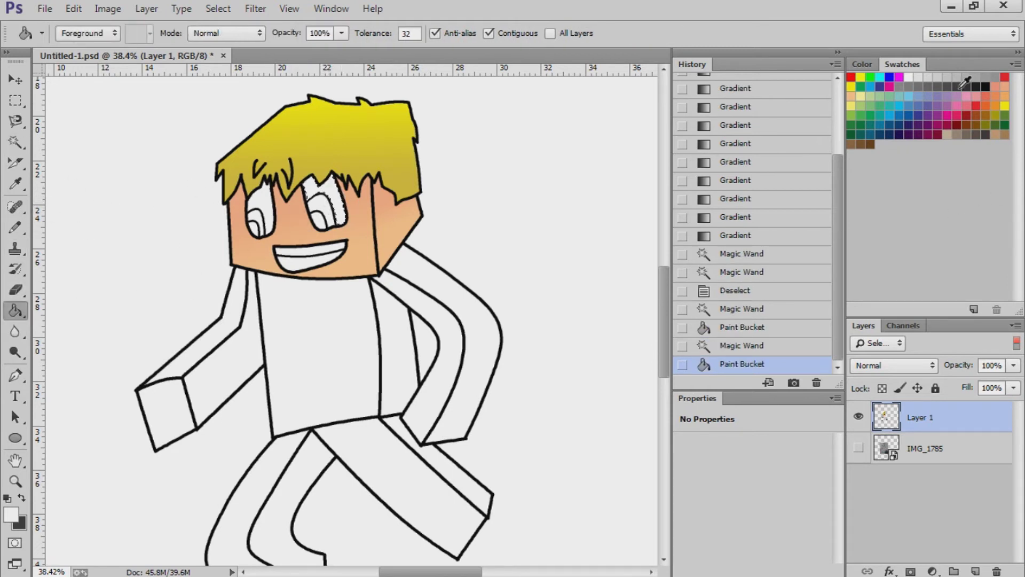
Step: Set up a dark gradient from the Black, White preset, changing its end stop to dark grey
{"action": "right_click", "coordinate": [15, 310]}
{"action": "left_click", "coordinate": [59, 305]}
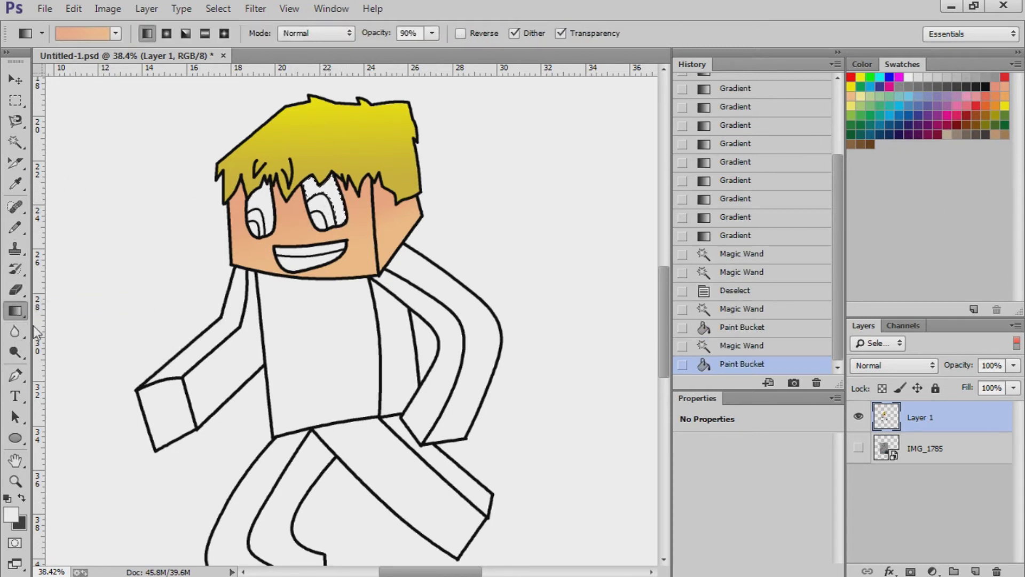
{"action": "left_click", "coordinate": [81, 33]}
{"action": "left_click", "coordinate": [422, 118]}
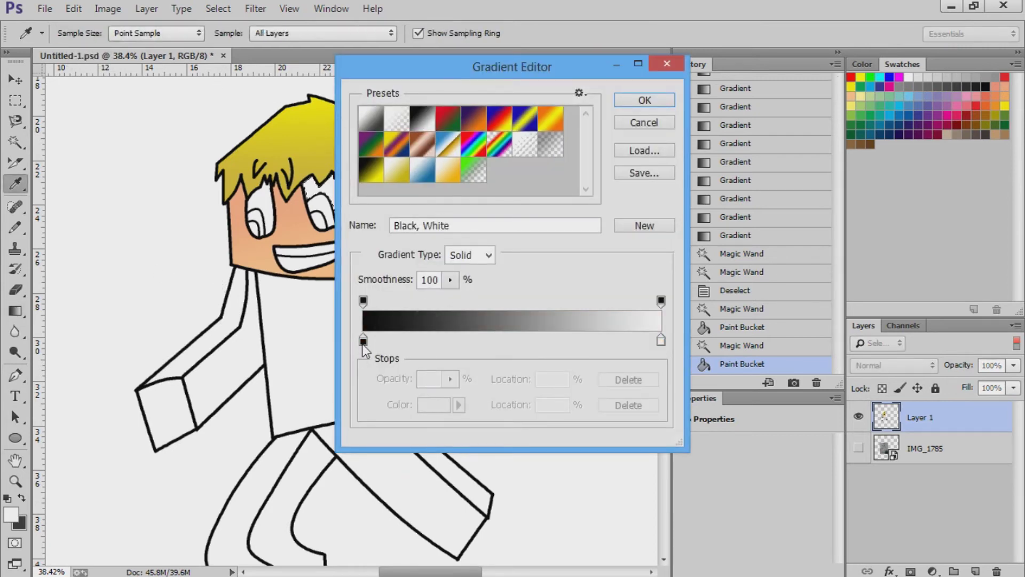
{"action": "left_click", "coordinate": [433, 404]}
{"action": "key", "text": "Return"}
{"action": "left_click", "coordinate": [662, 340]}
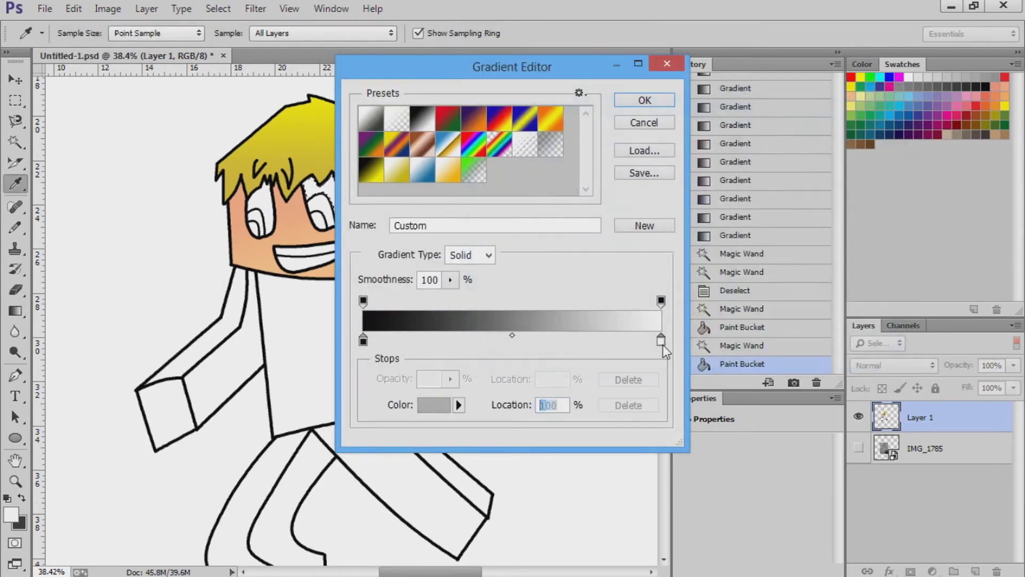
{"action": "left_click", "coordinate": [434, 404]}
{"action": "left_click", "coordinate": [476, 270]}
{"action": "key", "text": "Return"}
{"action": "key", "text": "Return"}
Step: Fill the iris of the right-hand eye with the dark grey gradient
{"action": "left_click_drag", "start_coordinate": [313, 177], "coordinate": [331, 225]}
{"action": "key", "text": "w"}
{"action": "left_click", "coordinate": [321, 212]}
{"action": "key", "text": "g"}
Step: Select the iris of the left-hand eye, fill it with the dark grey gradient and clear the selection
{"action": "key", "text": "w"}
{"action": "left_click", "coordinate": [257, 224]}
{"action": "key", "text": "g"}
{"action": "left_click_drag", "start_coordinate": [267, 181], "coordinate": [235, 240]}
{"action": "left_click_drag", "start_coordinate": [267, 182], "coordinate": [235, 241]}
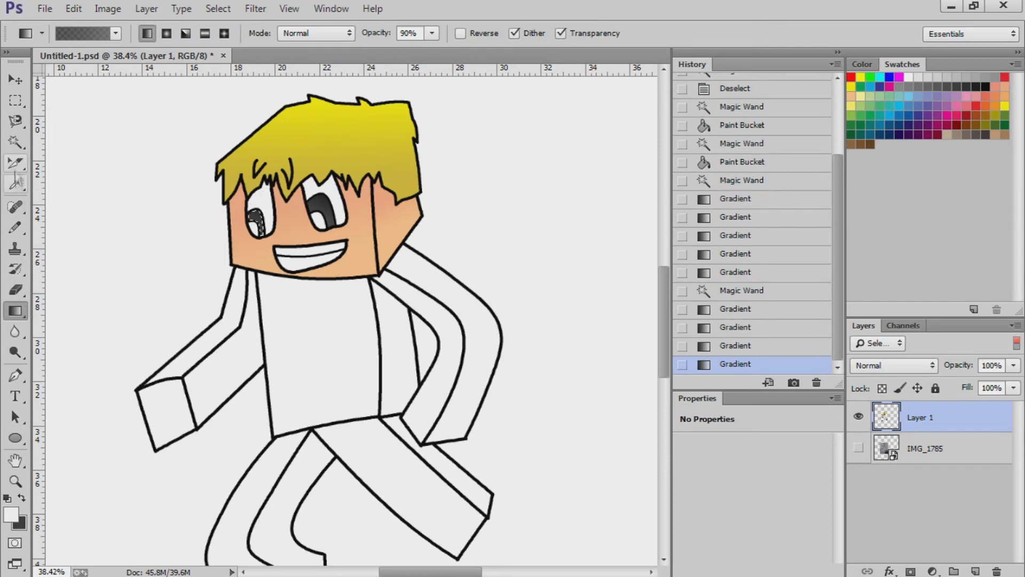
{"action": "key", "text": "w"}
{"action": "left_click", "coordinate": [254, 228]}
{"action": "key", "text": "ctrl+d"}
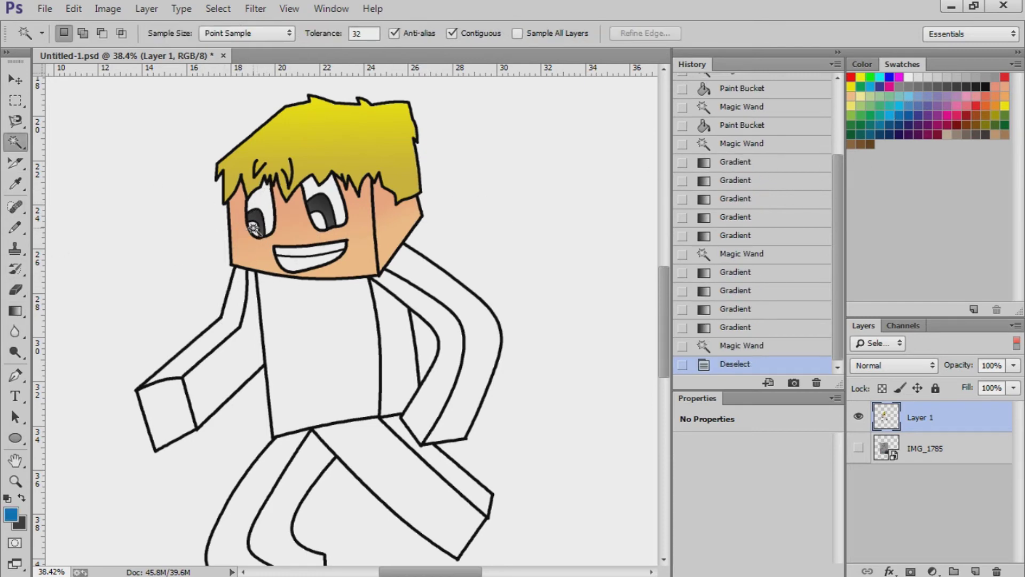
Step: Try the dark grey gradient on the selected lower part of the left-hand eye's iris
{"action": "left_click", "coordinate": [252, 228]}
{"action": "key", "text": "g"}
{"action": "left_click_drag", "start_coordinate": [253, 229], "coordinate": [182, 445]}
Step: Set up a blue gradient, changing its end stop to a bright blue
{"action": "left_click", "coordinate": [72, 37]}
{"action": "left_click", "coordinate": [662, 340]}
{"action": "left_click", "coordinate": [434, 405]}
{"action": "left_click_drag", "start_coordinate": [702, 238], "coordinate": [703, 223]}
{"action": "left_click", "coordinate": [641, 176]}
{"action": "left_click", "coordinate": [844, 125]}
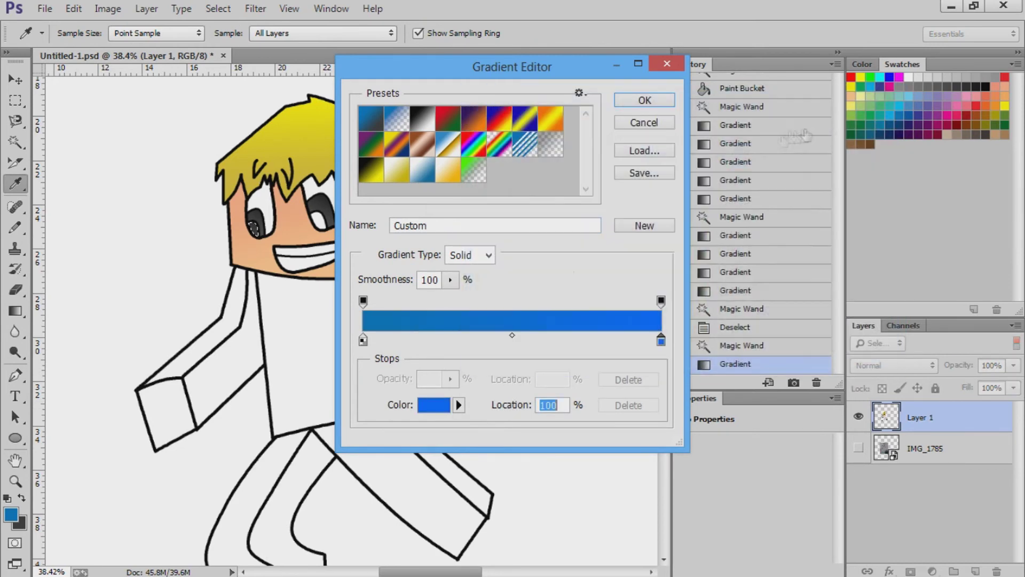
{"action": "left_click", "coordinate": [648, 98]}
Step: Try the blue gradient on the lower parts of both irises and revert to the state before these fills
{"action": "left_click_drag", "start_coordinate": [255, 211], "coordinate": [320, 229]}
{"action": "key", "text": "w"}
{"action": "left_click", "coordinate": [319, 219]}
{"action": "key", "text": "g"}
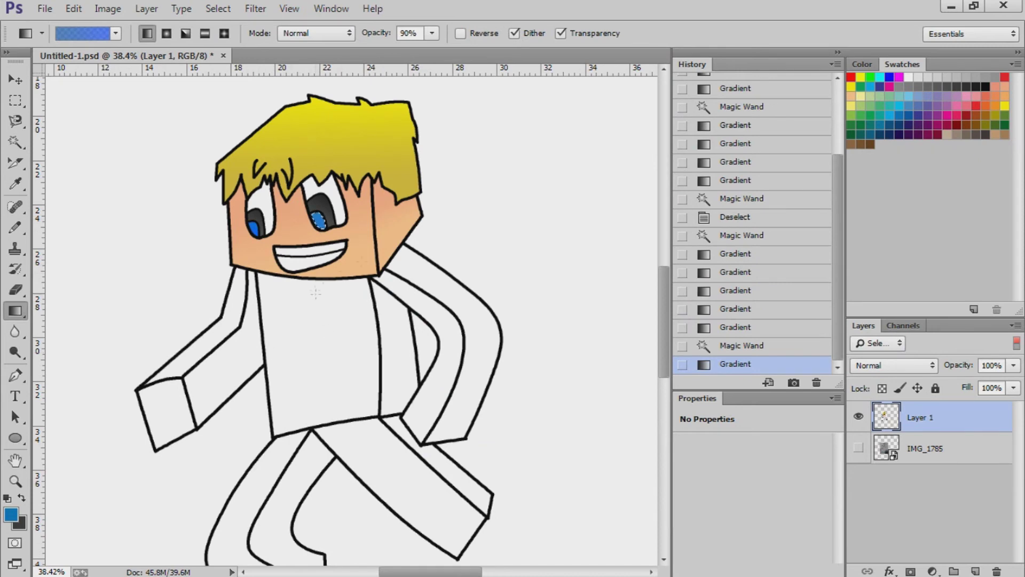
{"action": "left_click", "coordinate": [742, 198]}
{"action": "left_click", "coordinate": [735, 161]}
Step: Fill the upper iris area of the left-hand eye and the matching area of the right-hand eye with the blue gradient
{"action": "left_click_drag", "start_coordinate": [256, 211], "coordinate": [259, 231]}
{"action": "left_click_drag", "start_coordinate": [257, 210], "coordinate": [259, 231]}
{"action": "left_click_drag", "start_coordinate": [256, 210], "coordinate": [259, 231]}
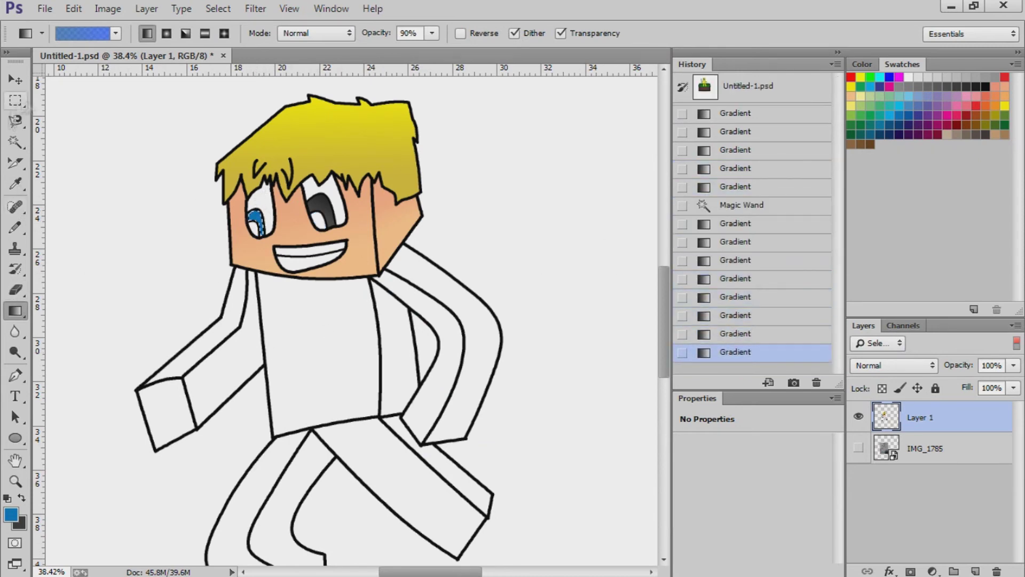
{"action": "key", "text": "w"}
{"action": "left_click", "coordinate": [320, 216]}
{"action": "key", "text": "g"}
{"action": "left_click_drag", "start_coordinate": [319, 213], "coordinate": [321, 228]}
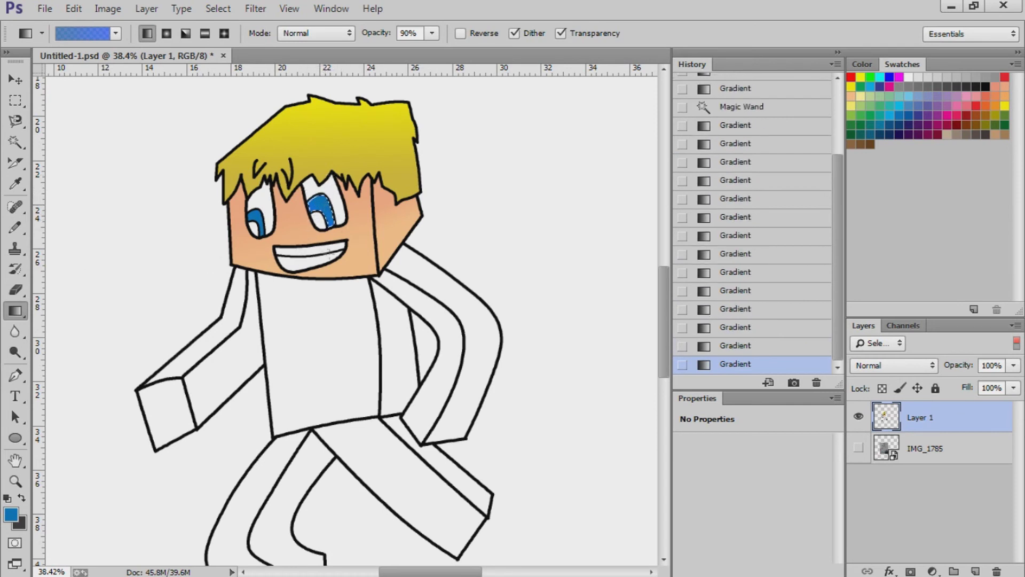
Step: Select the lower part of the right-hand iris, change the gradient's end stop to light blue and fill the area with it
{"action": "key", "text": "w"}
{"action": "left_click", "coordinate": [320, 219]}
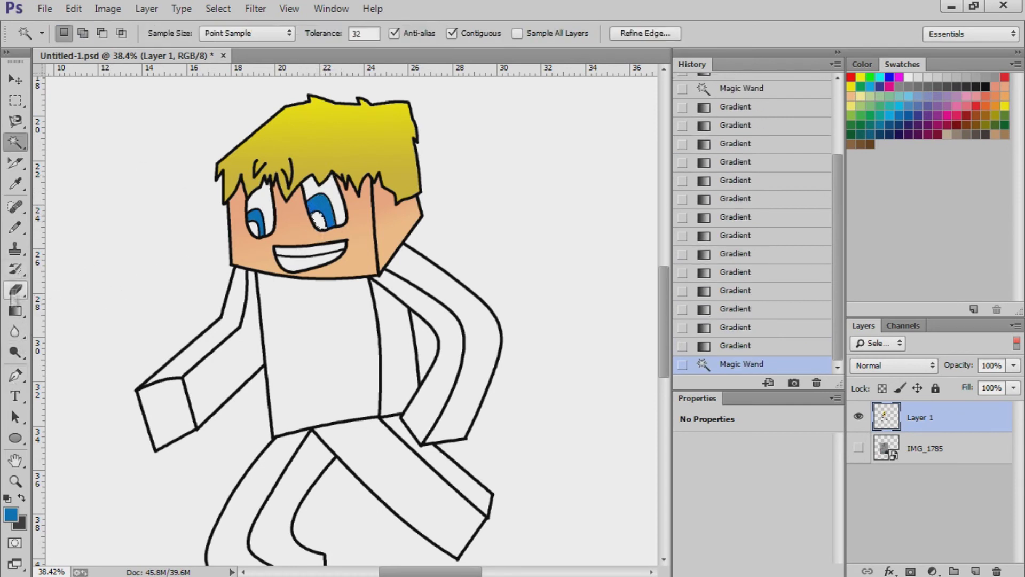
{"action": "key", "text": "g"}
{"action": "left_click_drag", "start_coordinate": [319, 215], "coordinate": [308, 233]}
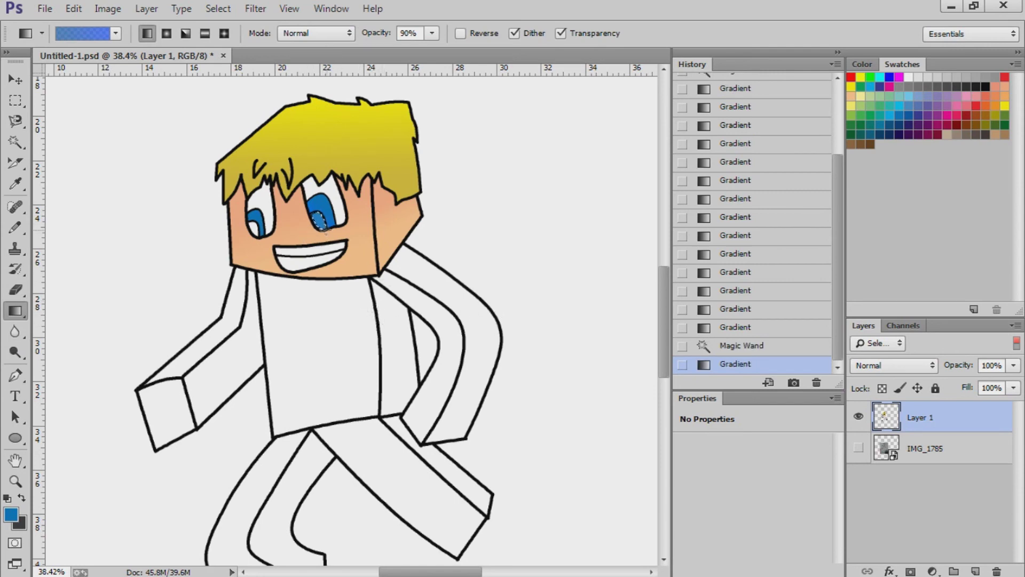
{"action": "left_click", "coordinate": [83, 33]}
{"action": "double_click", "coordinate": [661, 340]}
{"action": "left_click", "coordinate": [840, 128]}
{"action": "left_click", "coordinate": [643, 101]}
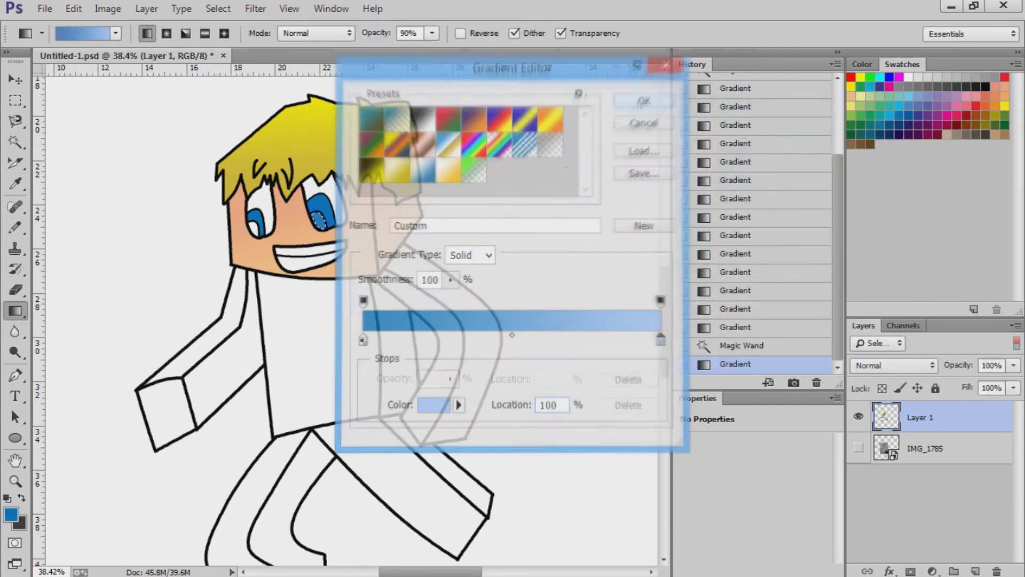
{"action": "left_click_drag", "start_coordinate": [317, 229], "coordinate": [323, 212]}
Step: Select the lower part of the left-hand iris and fill it with the light blue gradient
{"action": "left_click", "coordinate": [15, 142]}
{"action": "left_click", "coordinate": [254, 228]}
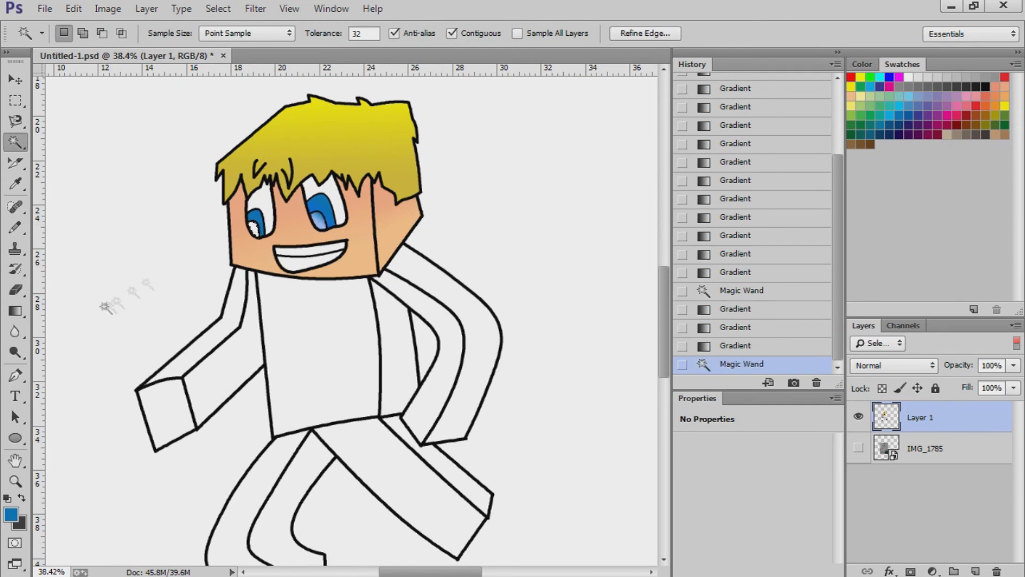
{"action": "left_click", "coordinate": [16, 309]}
{"action": "left_click_drag", "start_coordinate": [253, 232], "coordinate": [256, 224]}
Step: Select the front of the torso, change the gradient's start stop to bright yellow and fill the area, shading darker towards the neck
{"action": "left_click", "coordinate": [15, 142]}
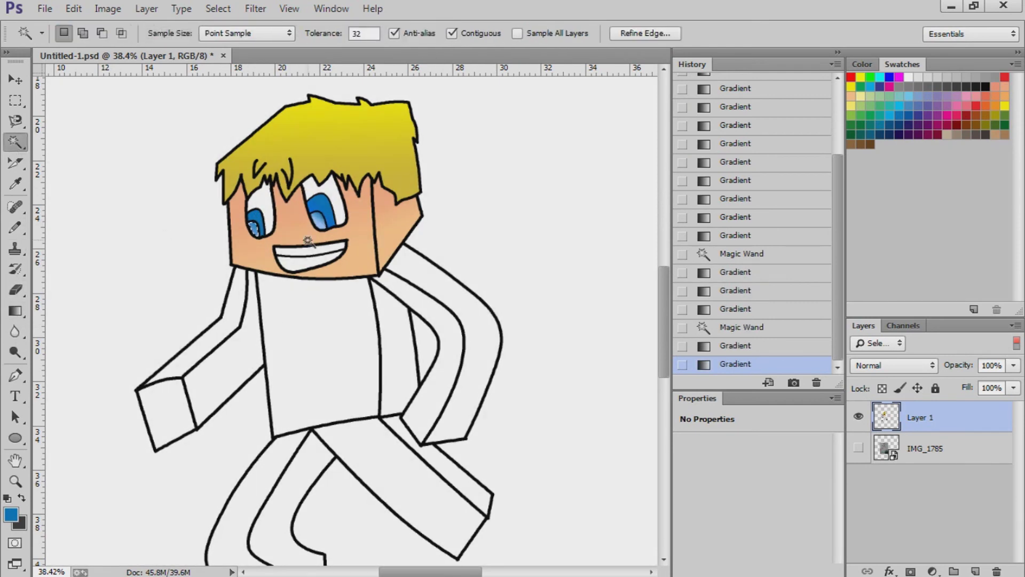
{"action": "left_click", "coordinate": [305, 334]}
{"action": "key", "text": "g"}
{"action": "left_click", "coordinate": [81, 34]}
{"action": "left_click", "coordinate": [296, 302]}
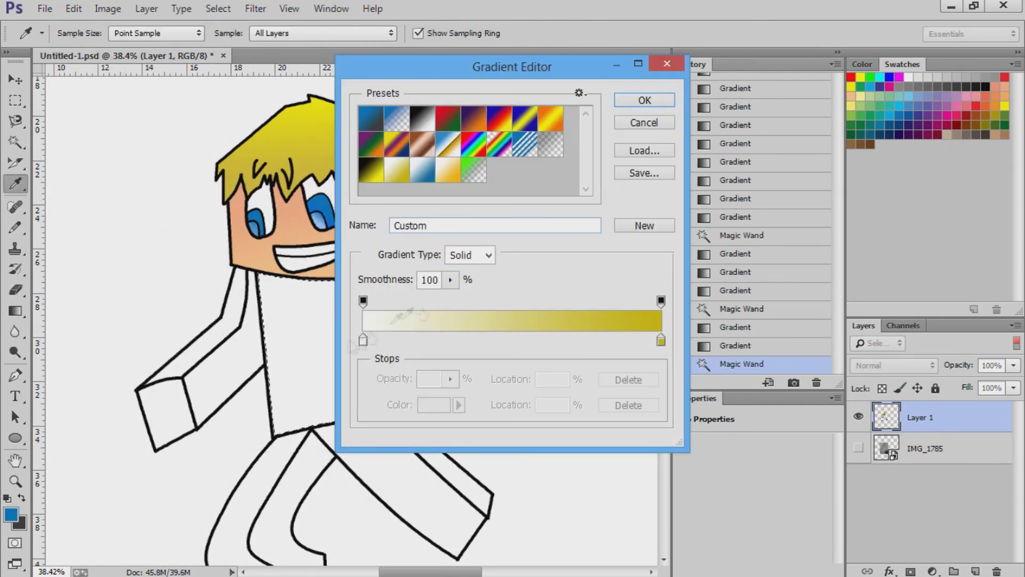
{"action": "double_click", "coordinate": [363, 340]}
{"action": "left_click", "coordinate": [662, 179]}
{"action": "left_click", "coordinate": [843, 126]}
{"action": "left_click", "coordinate": [643, 100]}
{"action": "left_click_drag", "start_coordinate": [319, 353], "coordinate": [342, 267]}
{"action": "left_click_drag", "start_coordinate": [342, 266], "coordinate": [341, 315]}
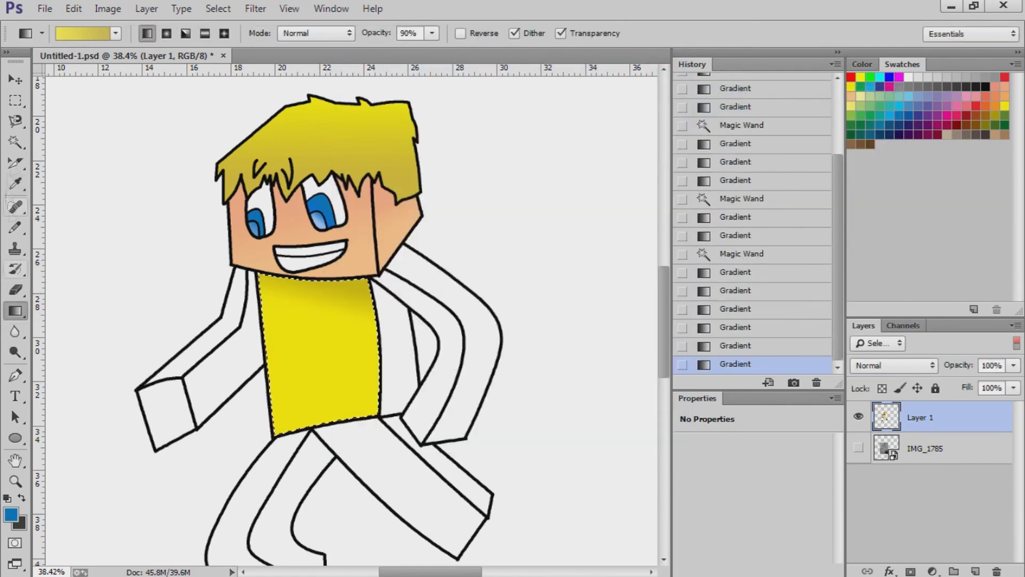
Step: Select the large front face of the left-hand arm and fill it with the yellow gradient
{"action": "left_click", "coordinate": [15, 142]}
{"action": "left_click", "coordinate": [235, 374]}
{"action": "key", "text": "g"}
{"action": "mouse_move", "coordinate": [213, 390]}
{"action": "left_mouse_down"}
{"action": "mouse_move", "coordinate": [248, 309]}
{"action": "mouse_move", "coordinate": [246, 340]}
{"action": "mouse_move", "coordinate": [224, 373]}
{"action": "left_mouse_up"}
{"action": "left_click_drag", "start_coordinate": [224, 373], "coordinate": [176, 368]}
Step: Select the narrow upper face of the left-hand arm and fill it with the yellow gradient
{"action": "left_click", "coordinate": [15, 142]}
{"action": "left_click", "coordinate": [214, 336]}
{"action": "key", "text": "g"}
{"action": "left_click_drag", "start_coordinate": [176, 368], "coordinate": [224, 315]}
Step: Select the side face of the torso and fill it with the yellow gradient
{"action": "key", "text": "w"}
{"action": "left_click", "coordinate": [395, 342]}
{"action": "key", "text": "g"}
{"action": "mouse_move", "coordinate": [387, 321]}
{"action": "left_mouse_down"}
{"action": "mouse_move", "coordinate": [388, 282]}
{"action": "mouse_move", "coordinate": [387, 315]}
{"action": "left_mouse_up"}
{"action": "key", "text": "w"}
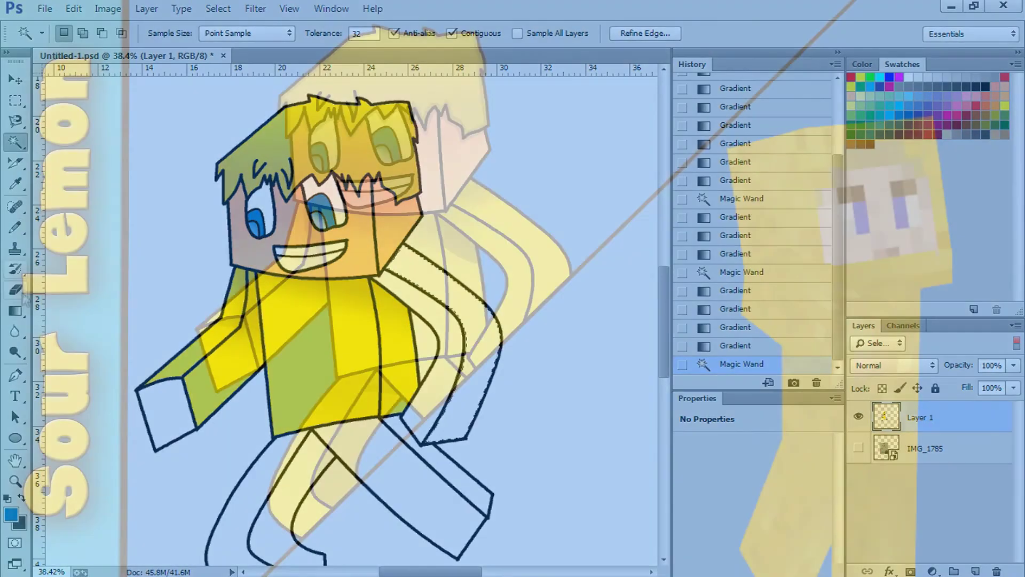